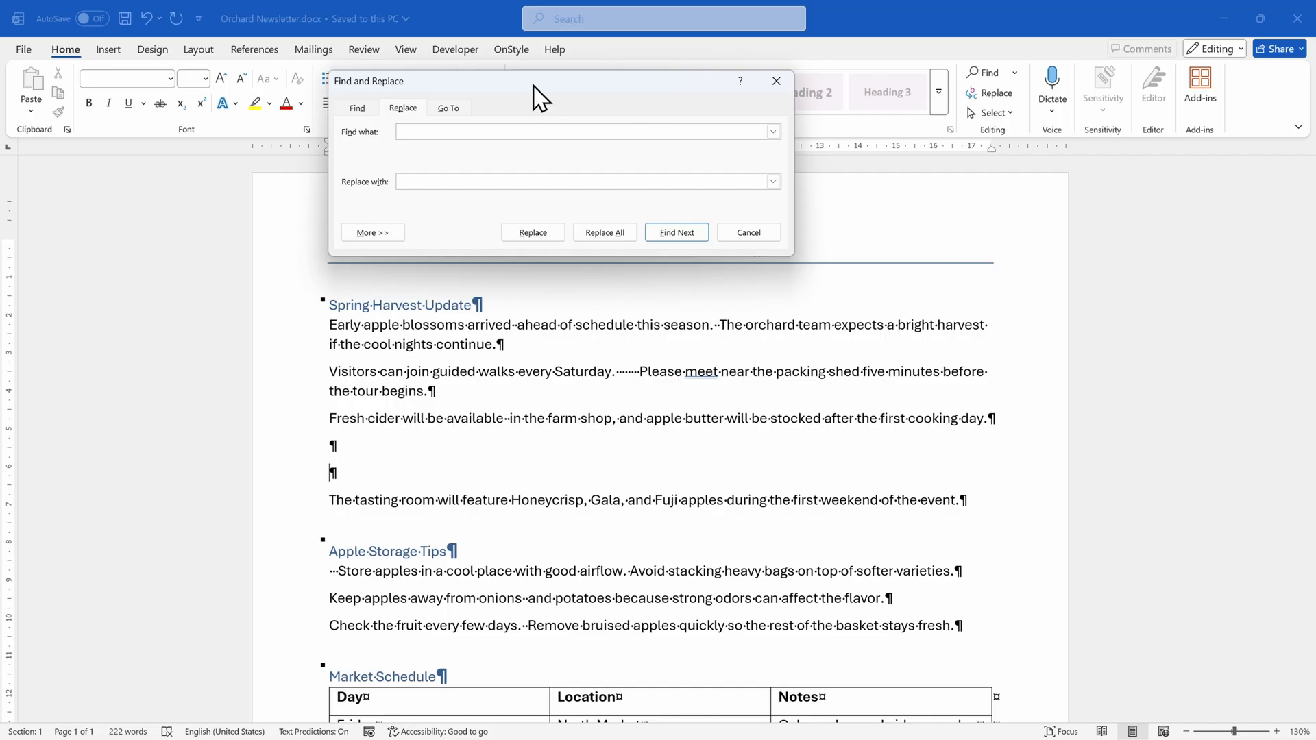
# Replace all double spaces with single spaces throughout the newsletter, repeating the replacement until the spaces before "Please meet" are reduced to one
pyautogui.click(603, 237)
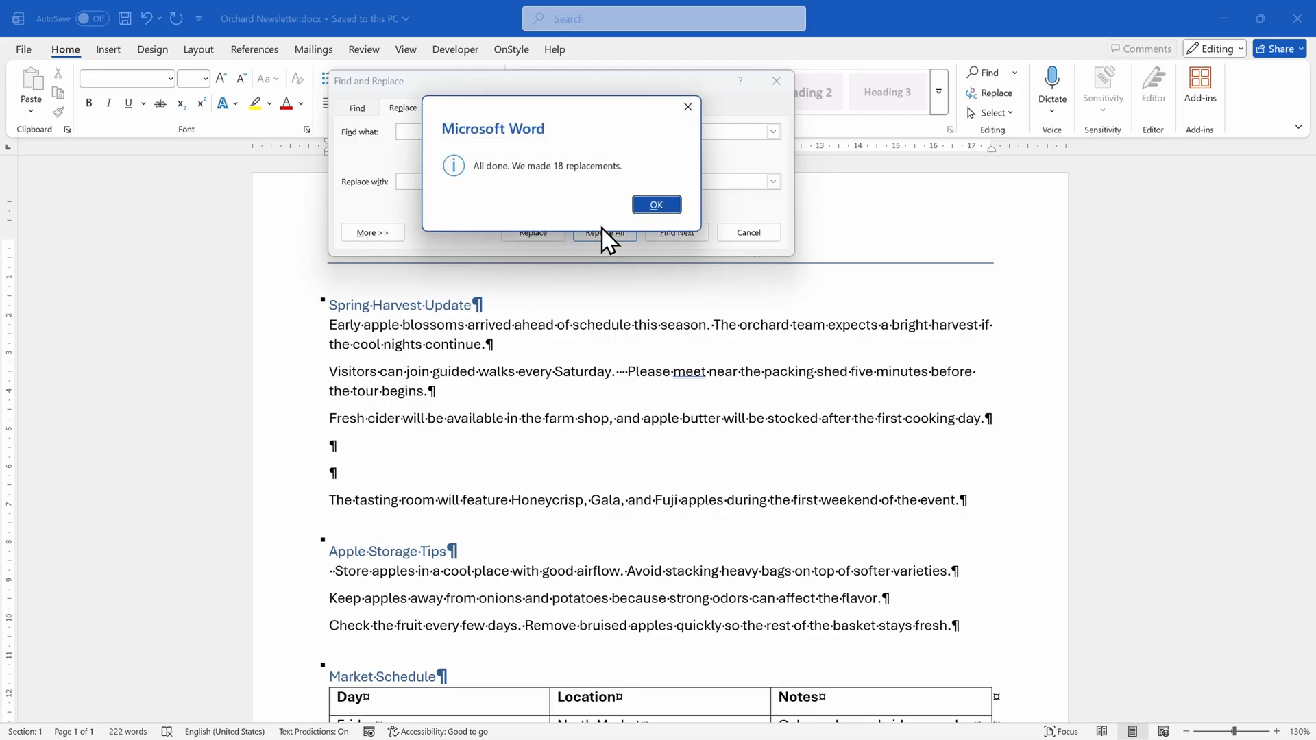
pyautogui.click(642, 204)
pyautogui.scroll(4, 641, 439)
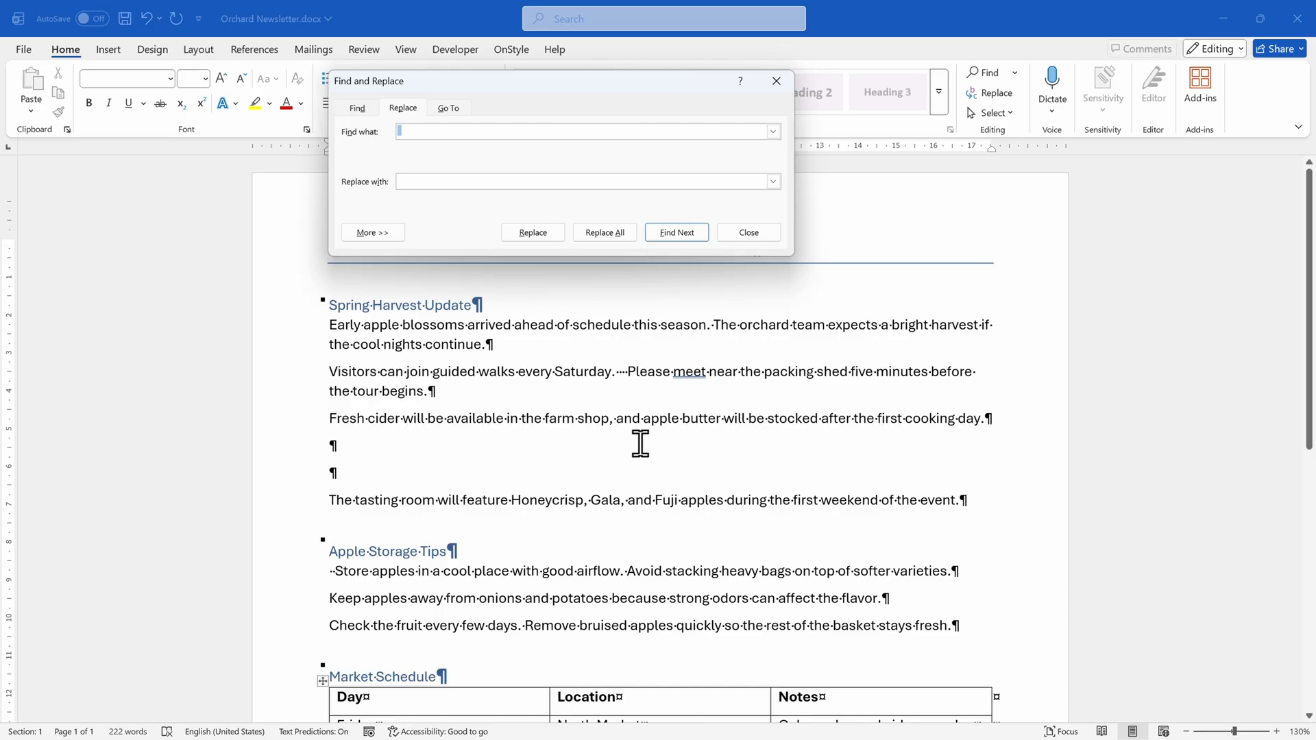
pyautogui.click(604, 233)
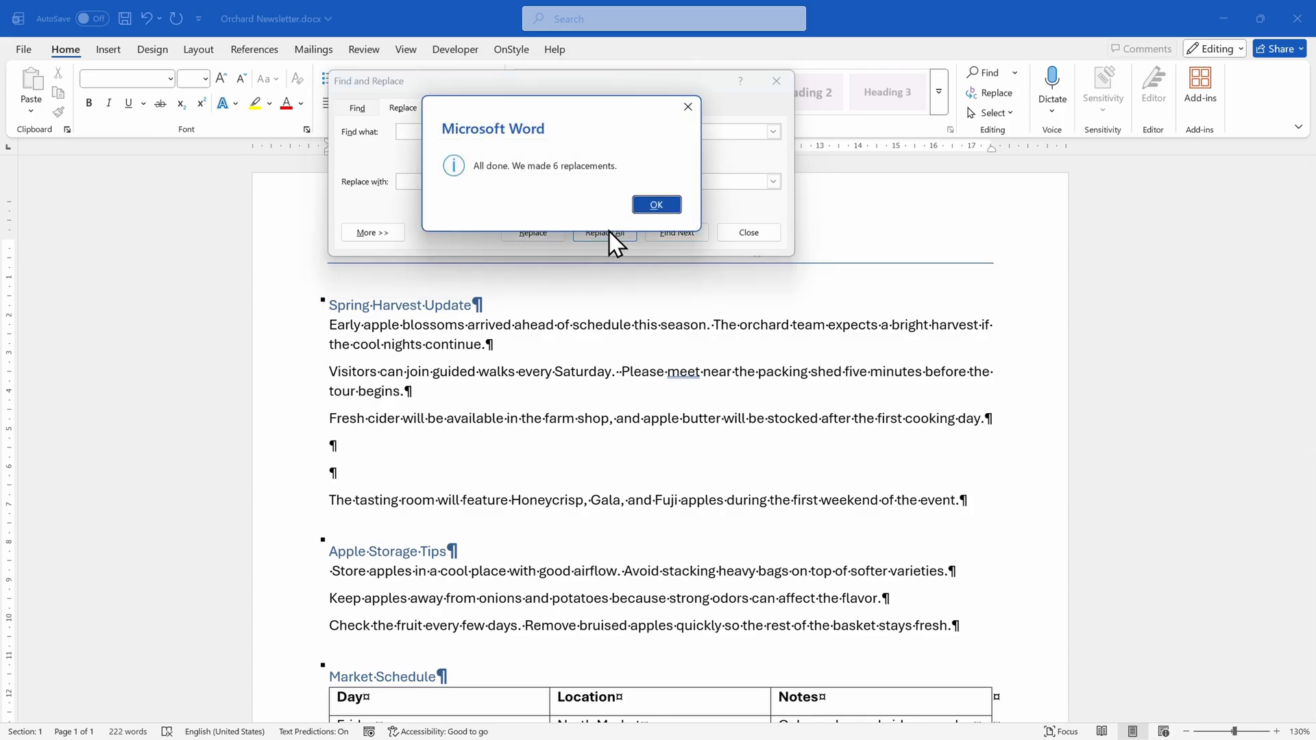
pyautogui.click(656, 206)
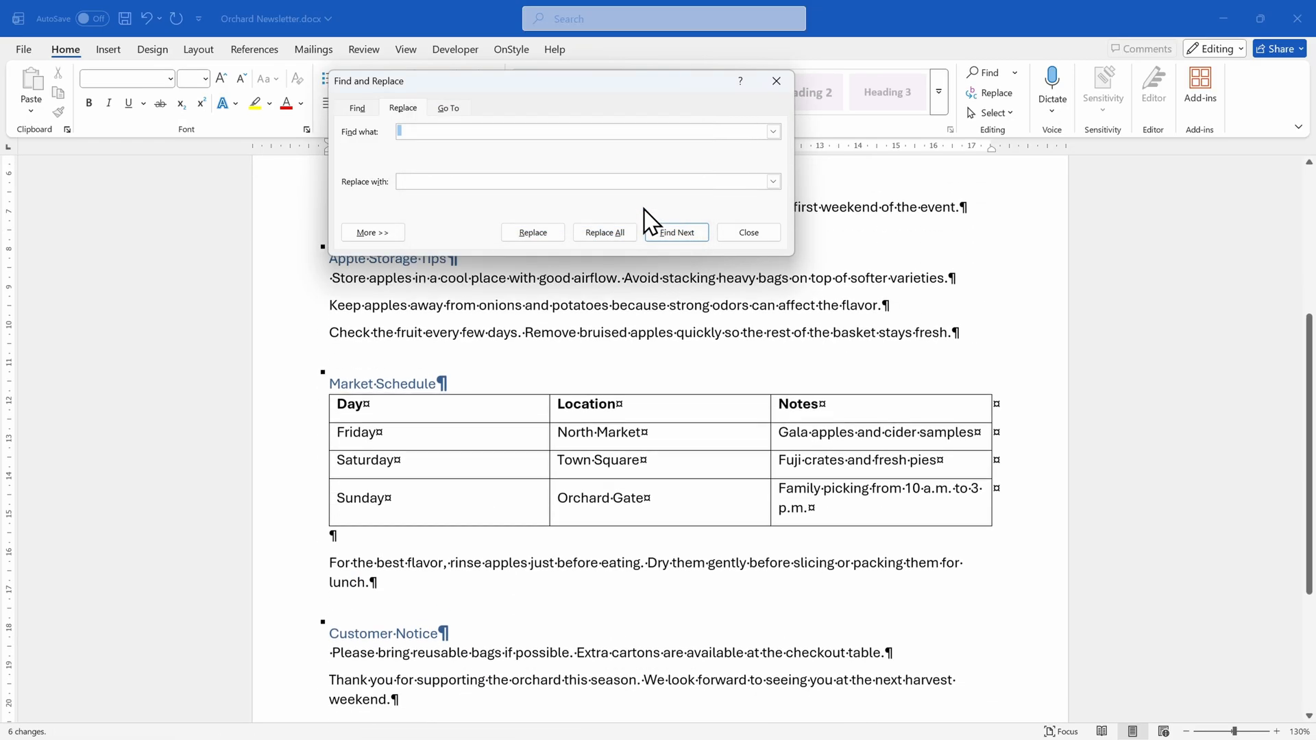
pyautogui.scroll(5, 652, 368)
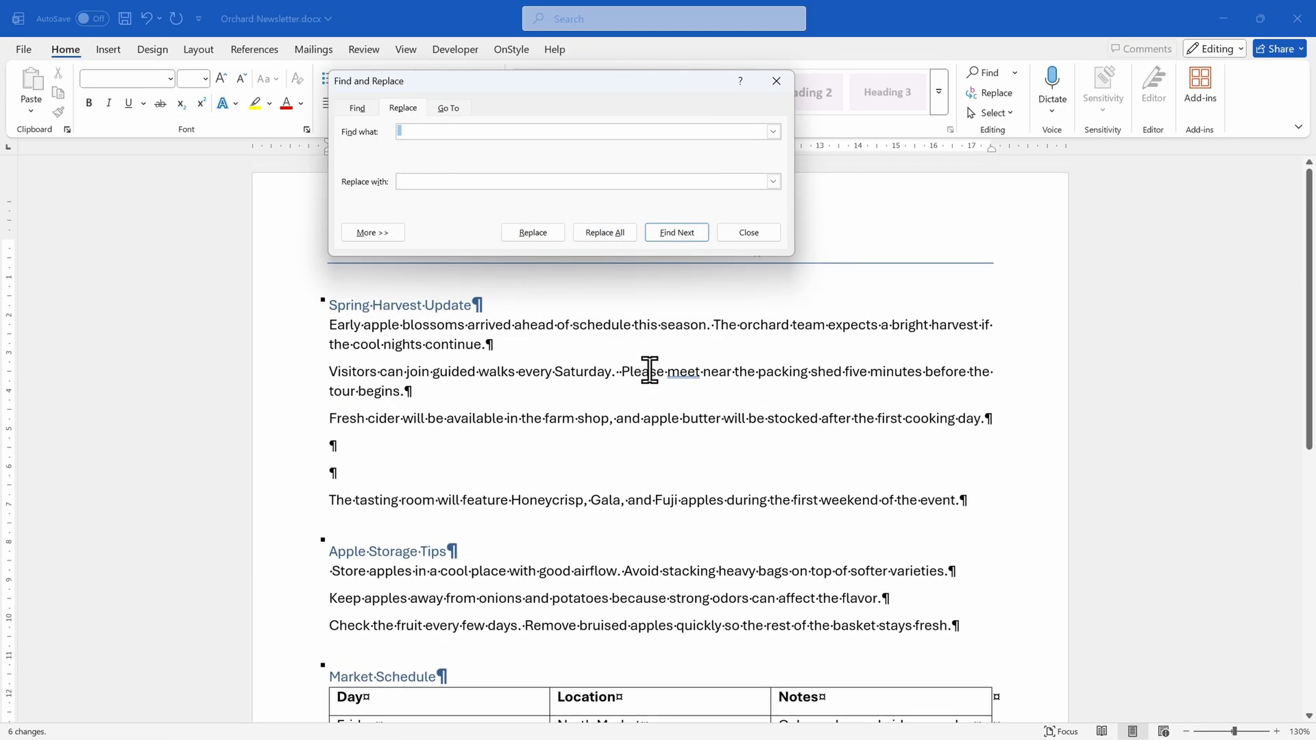
pyautogui.click(594, 241)
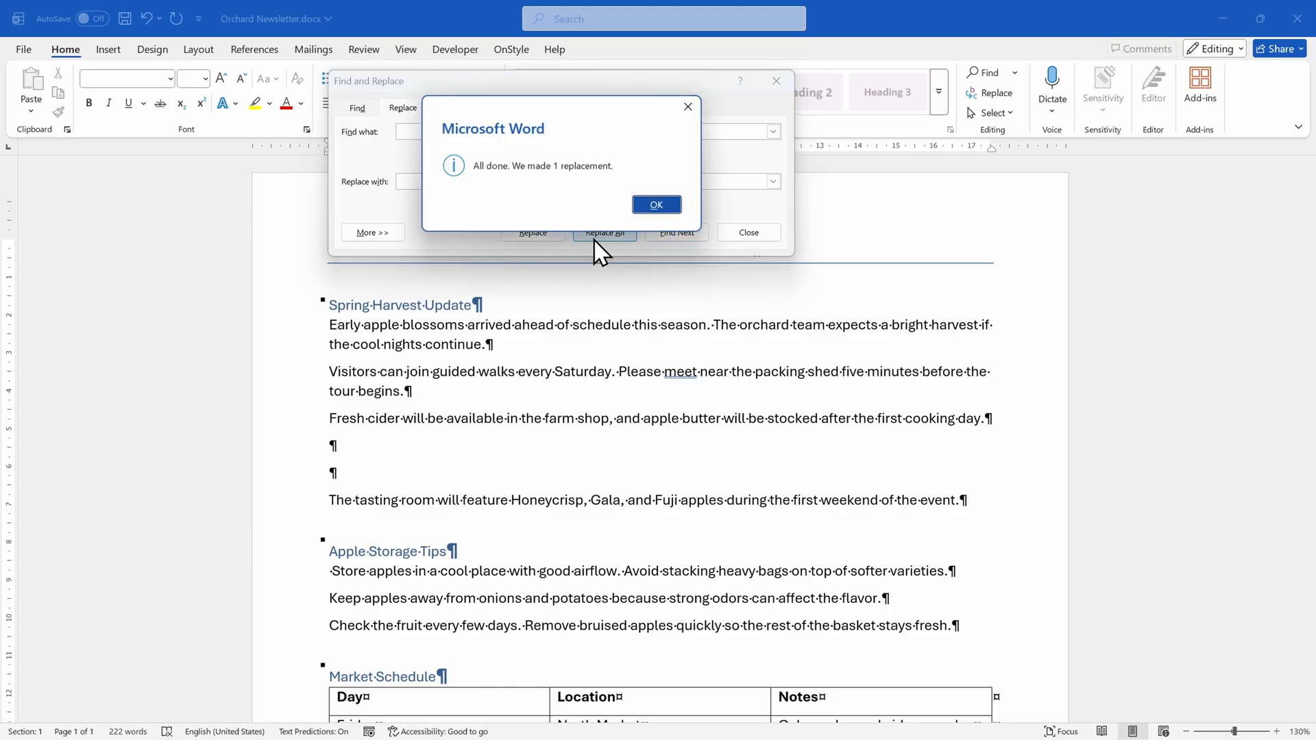
pyautogui.click(671, 206)
pyautogui.scroll(3, 674, 368)
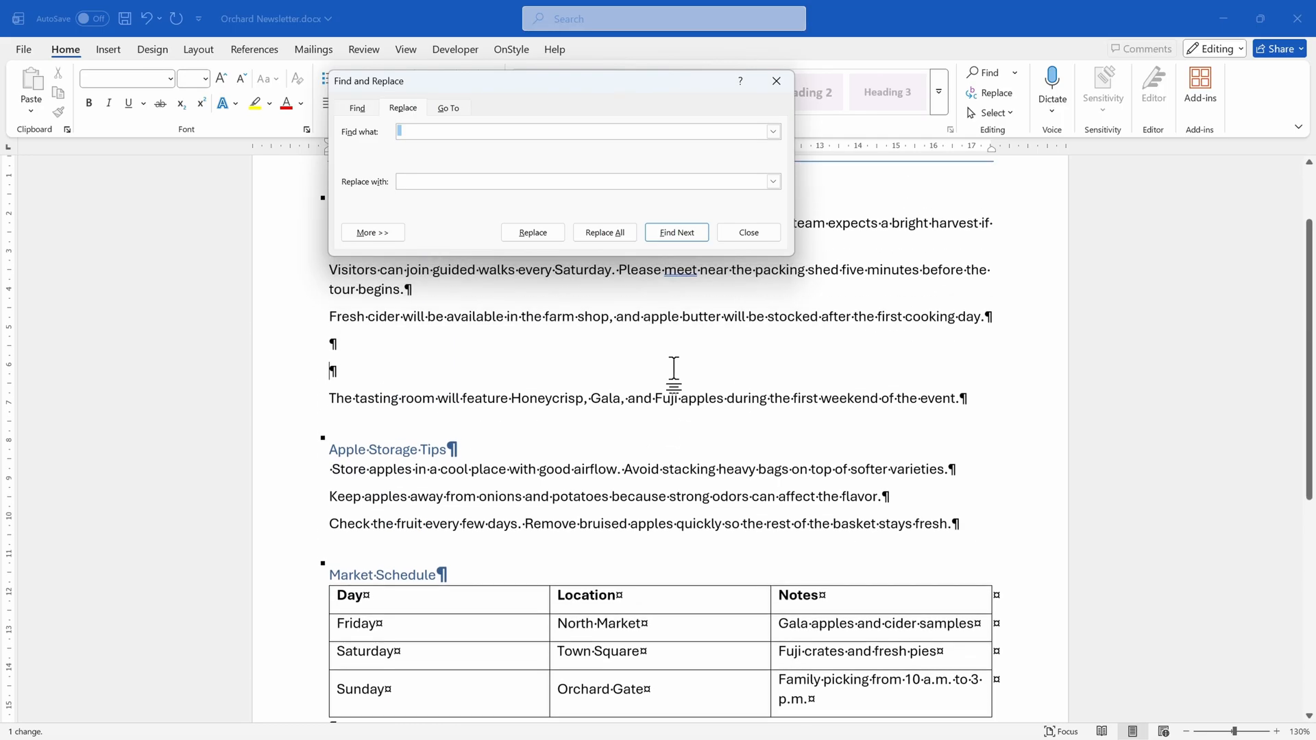
pyautogui.scroll(2, 673, 368)
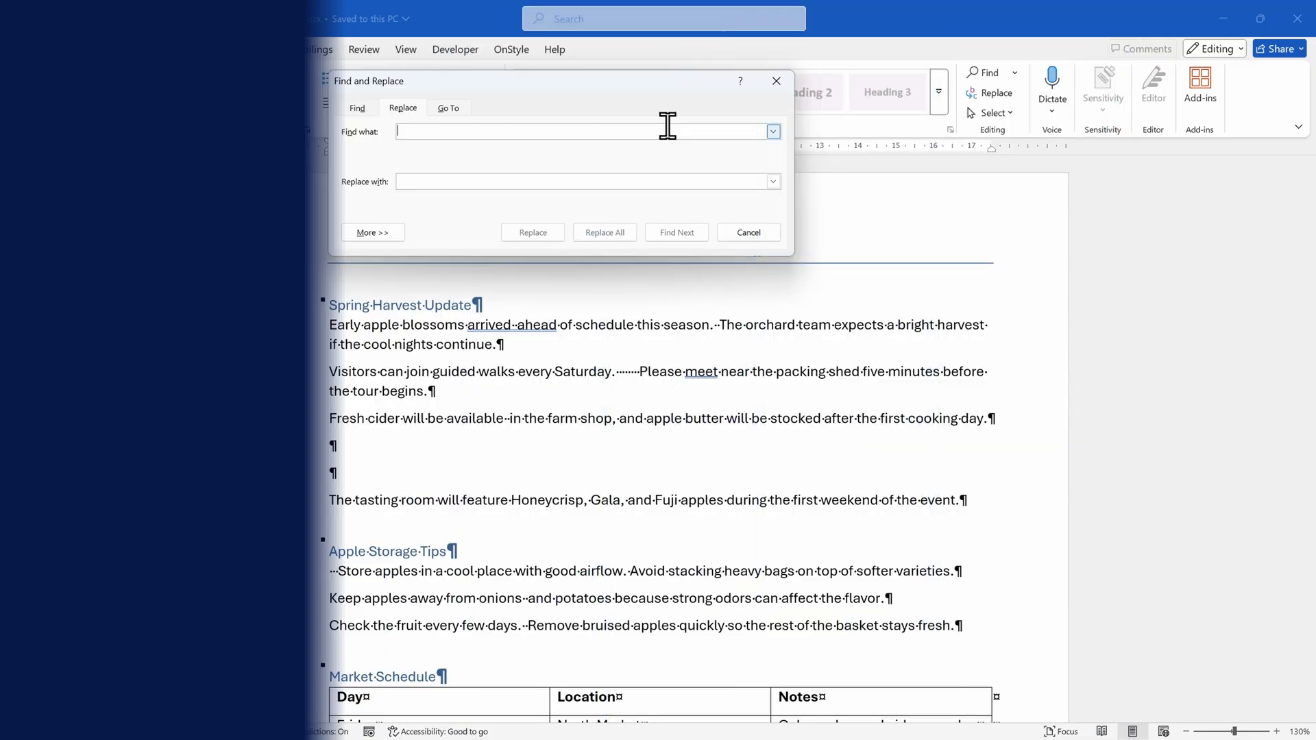
# Replace double spaces with single spaces, first individually in the paragraph about Saturday's guided walks and finally all remaining ones at once
pyautogui.click(455, 129)
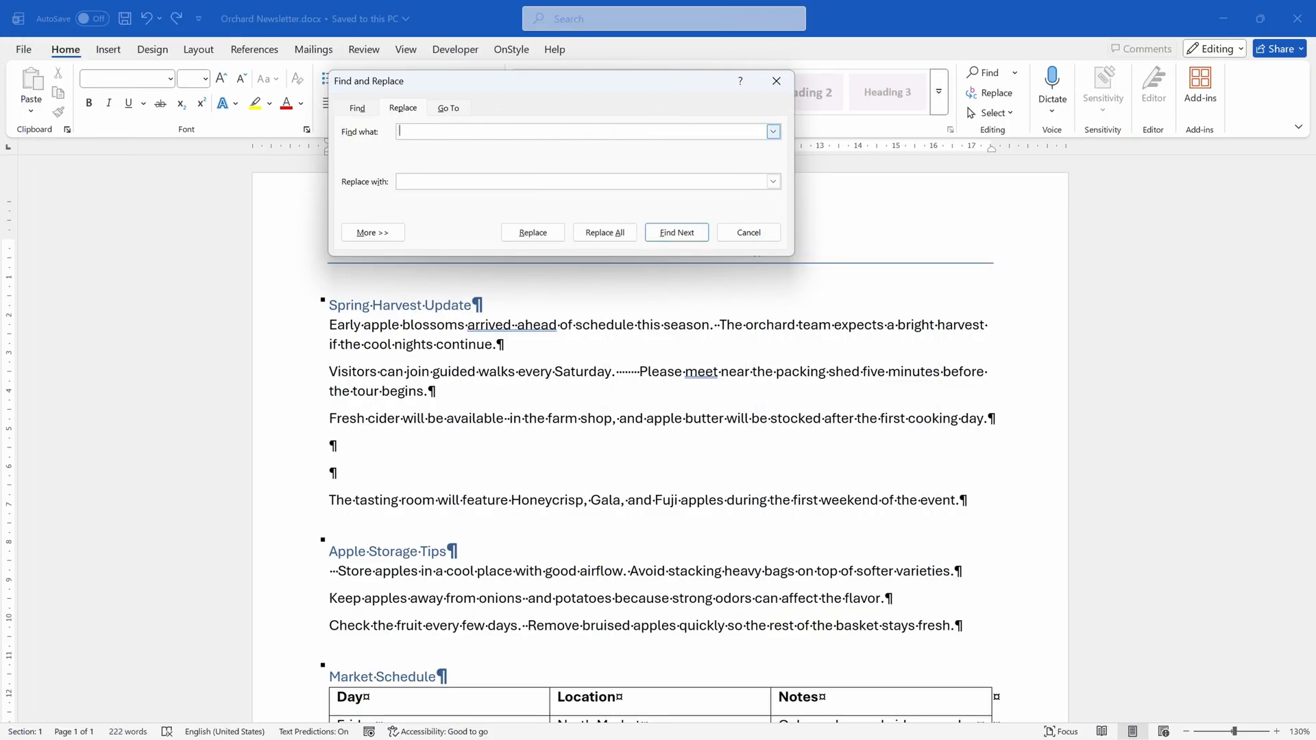
pyautogui.click(434, 180)
pyautogui.click(692, 233)
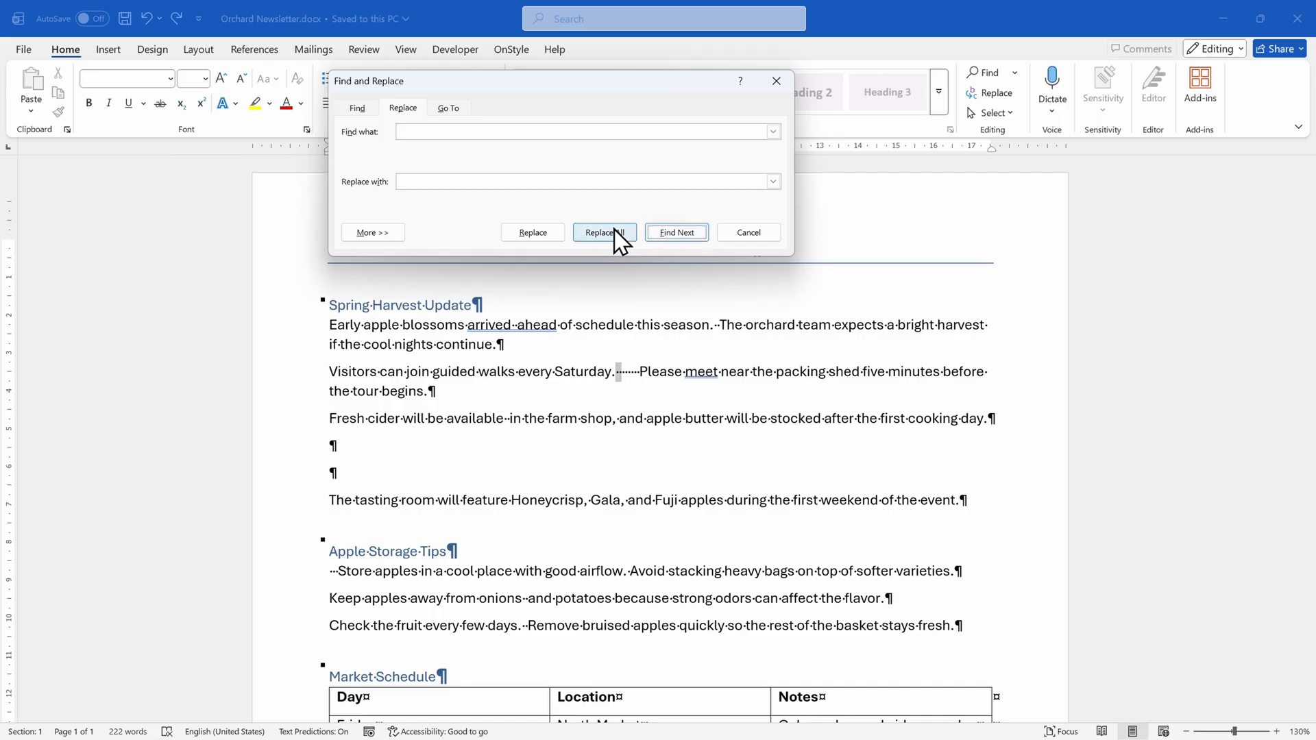
pyautogui.click(552, 233)
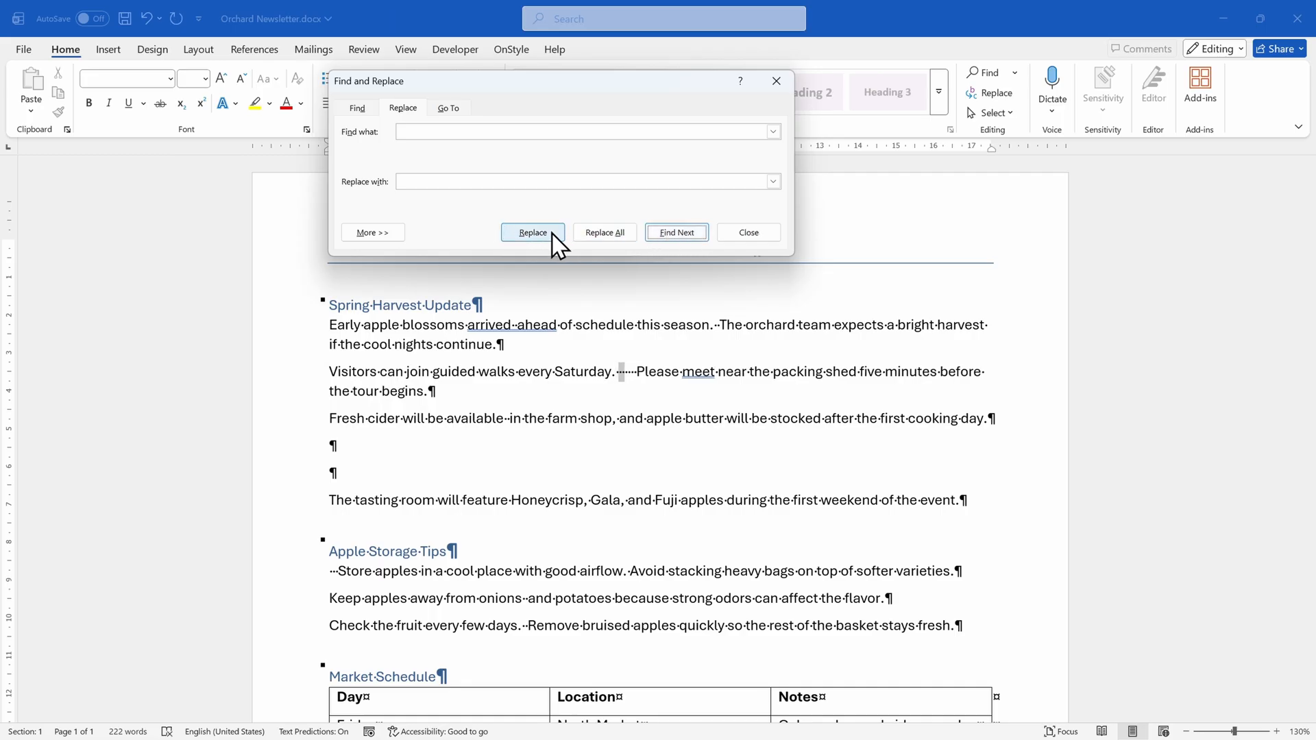
pyautogui.click(552, 233)
pyautogui.click(552, 234)
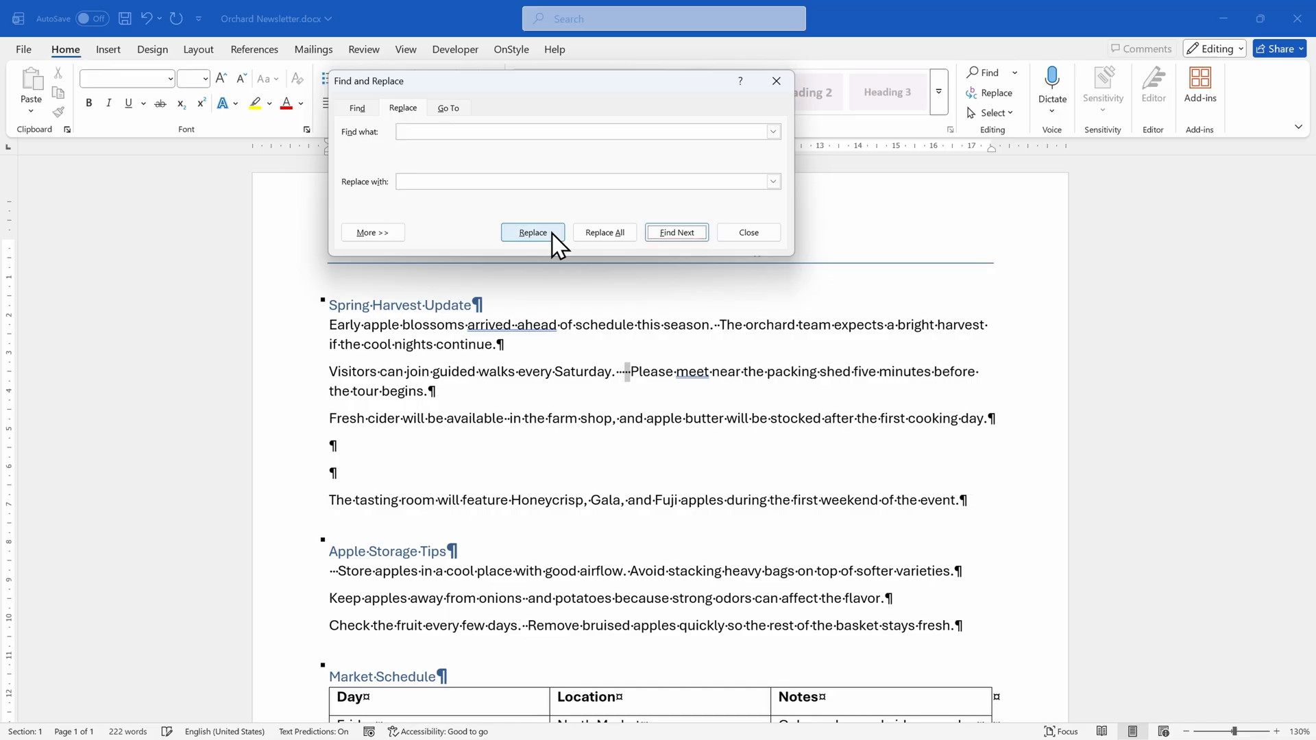
pyautogui.click(552, 233)
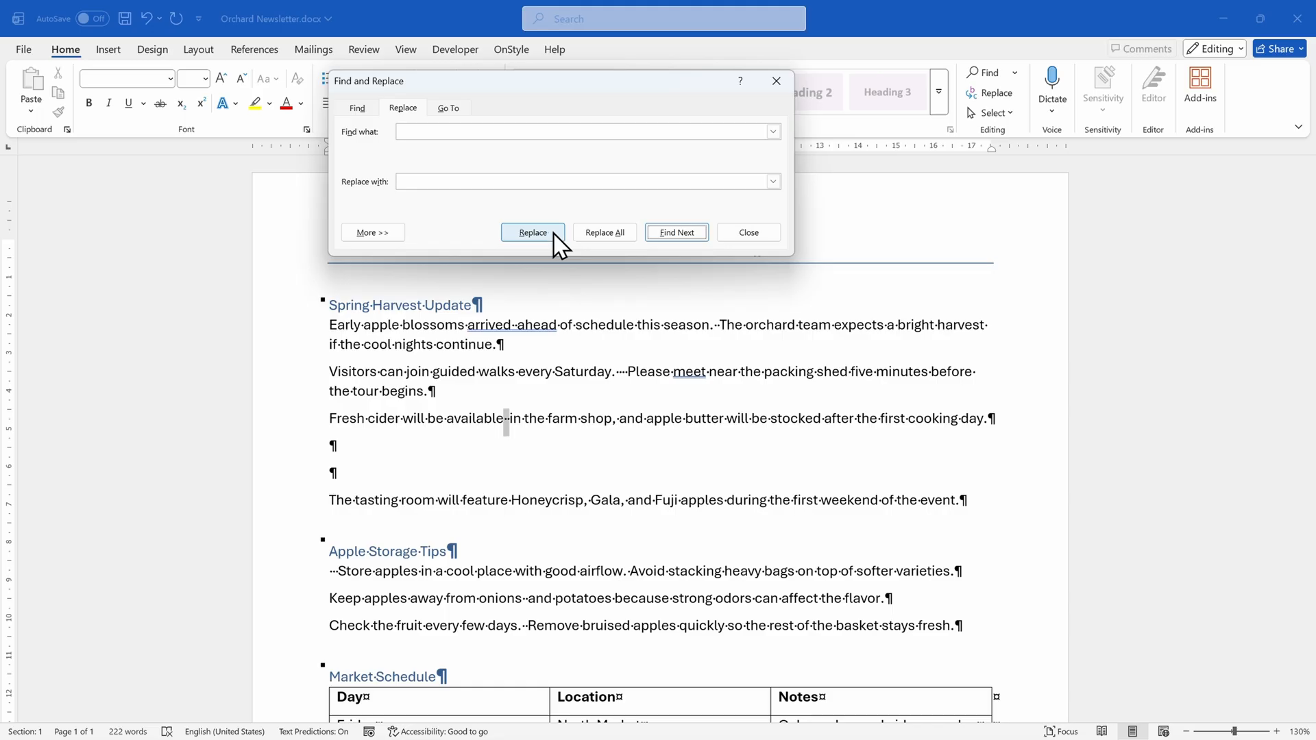
pyautogui.click(621, 233)
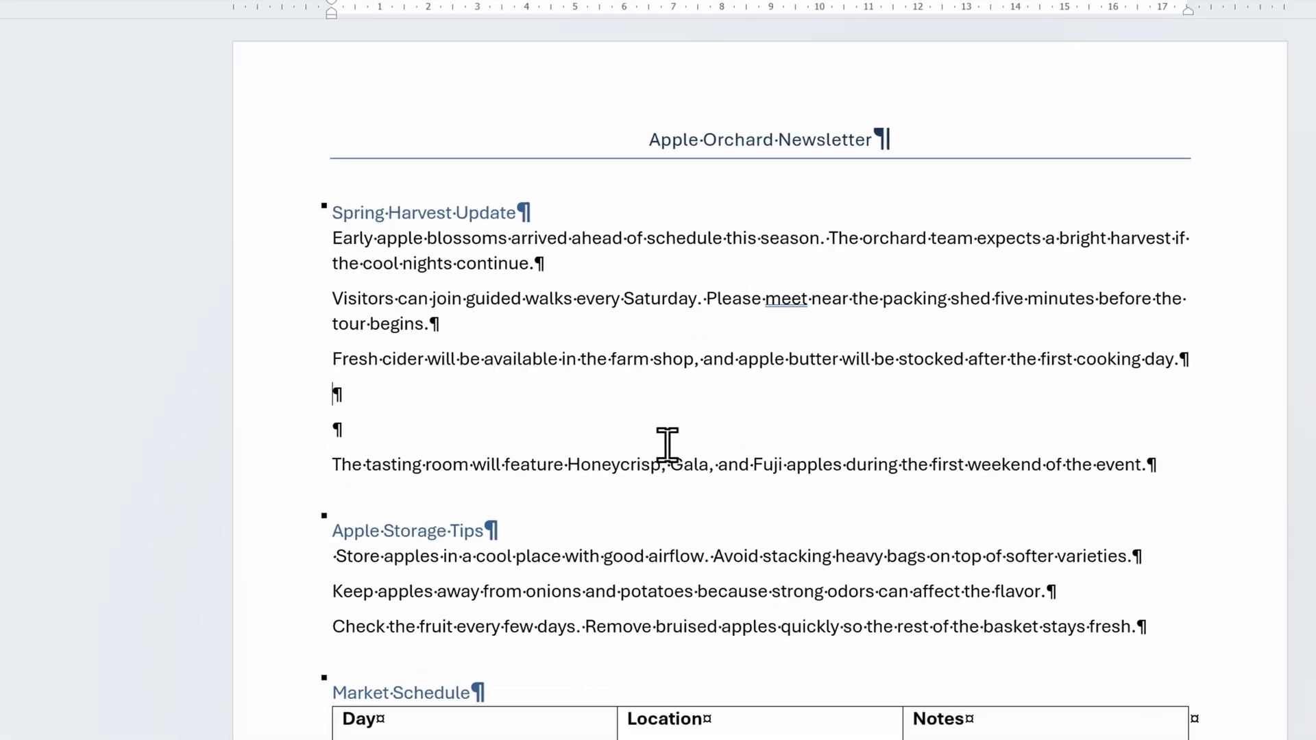
# Delete the leading spaces before "Store apples" under Apple Storage Tips and before "Please bring" under Customer Notice
pyautogui.click(338, 556)
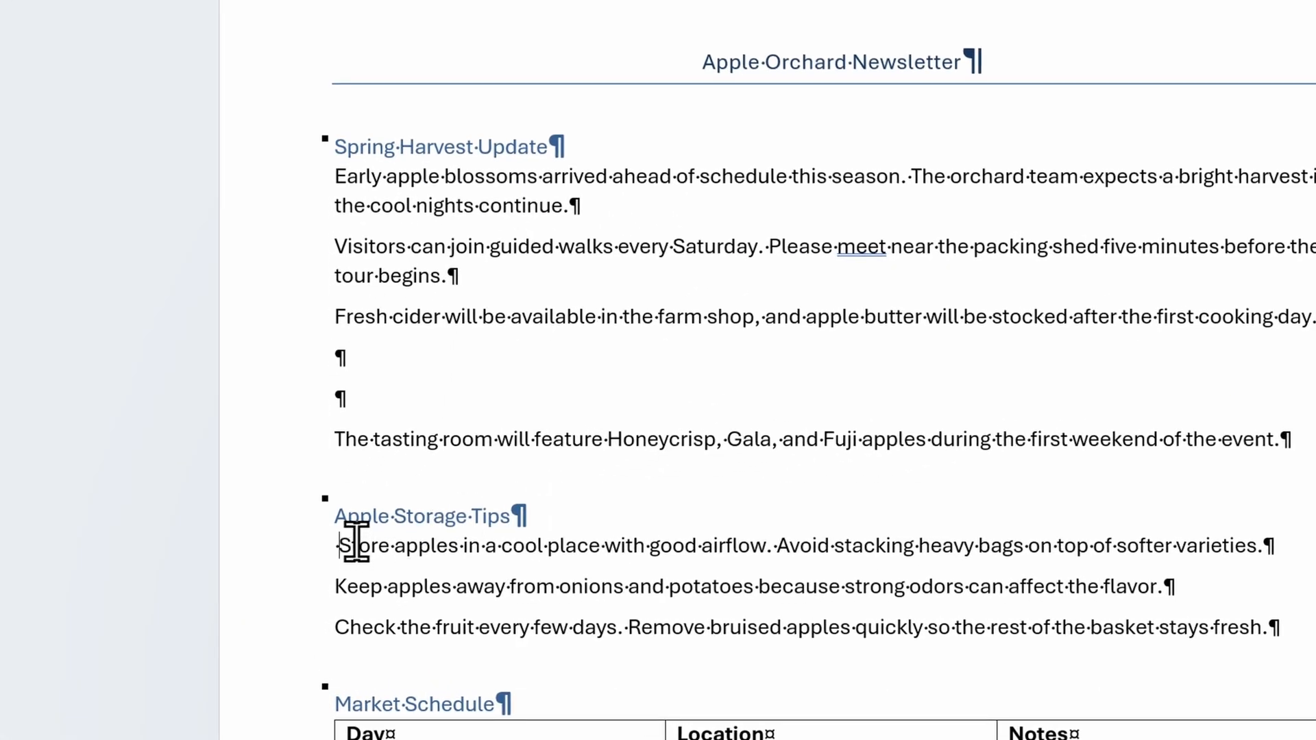
pyautogui.press('Delete')
pyautogui.scroll(-5, 384, 540)
pyautogui.scroll(-4, 340, 347)
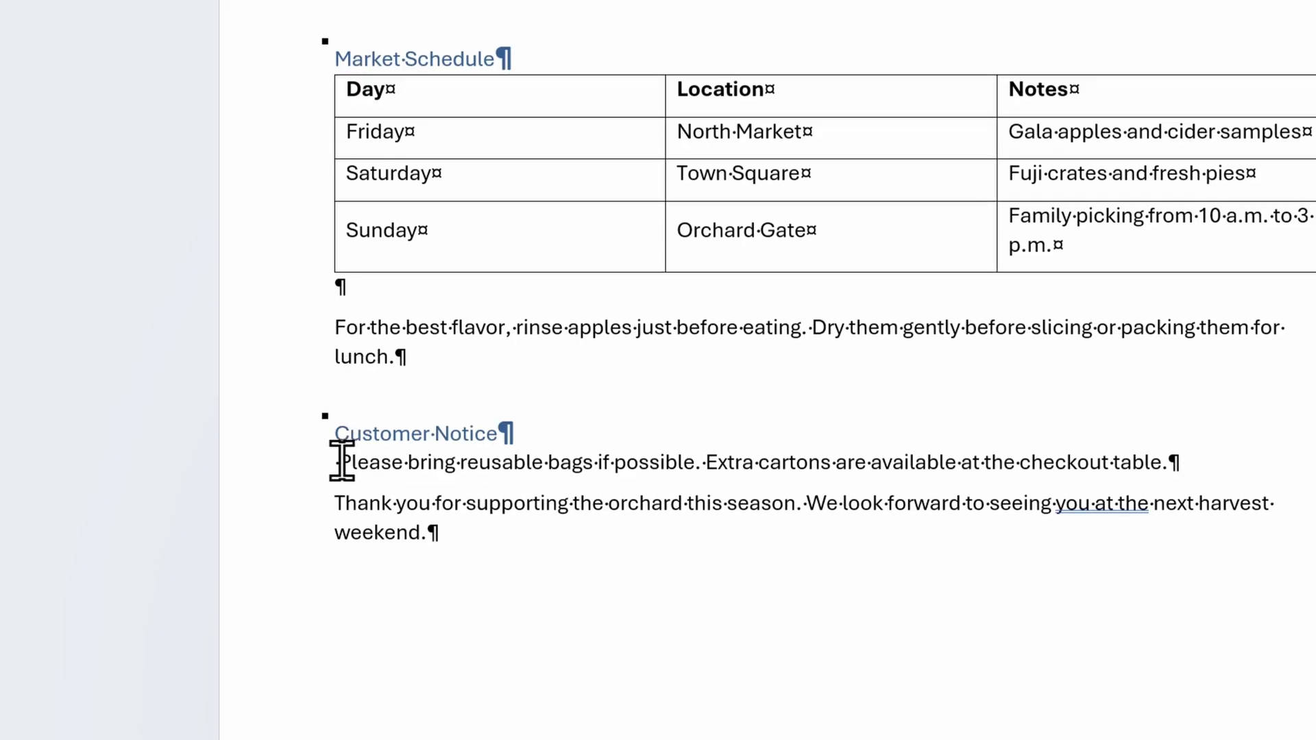
pyautogui.press('Delete')
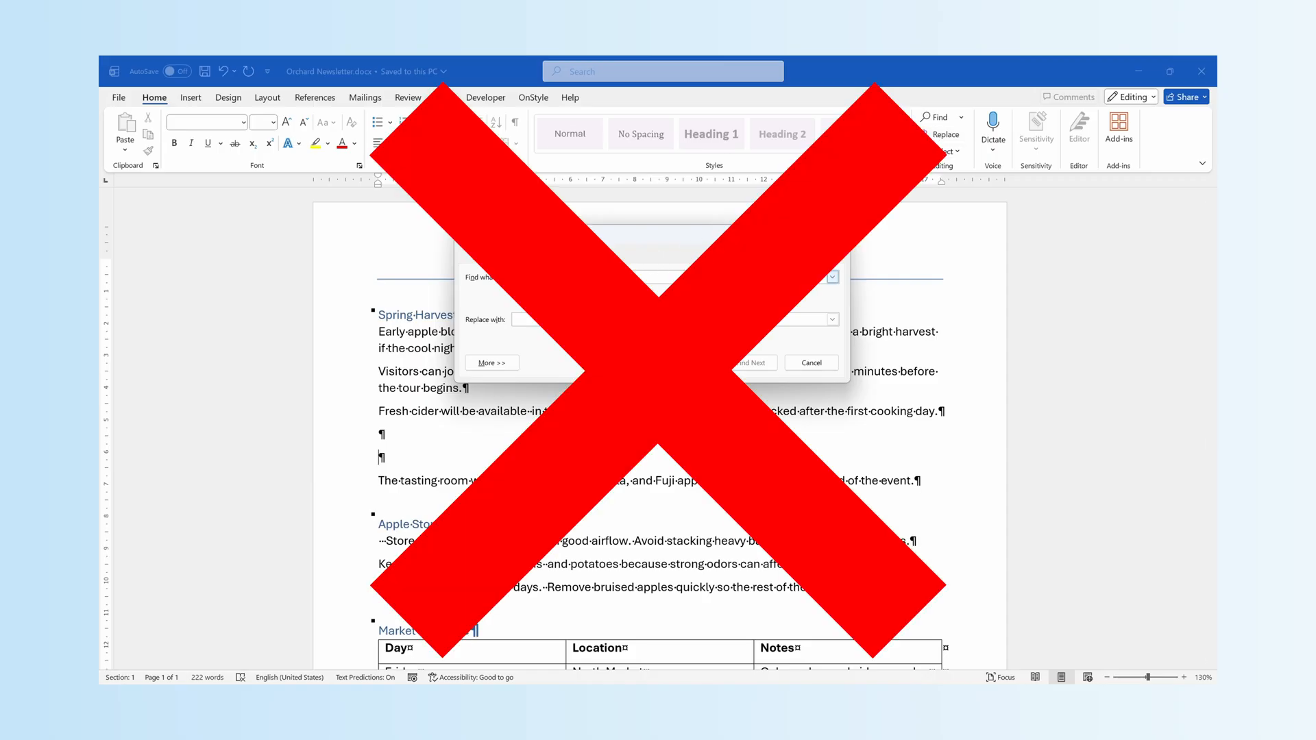
pyautogui.write('^')
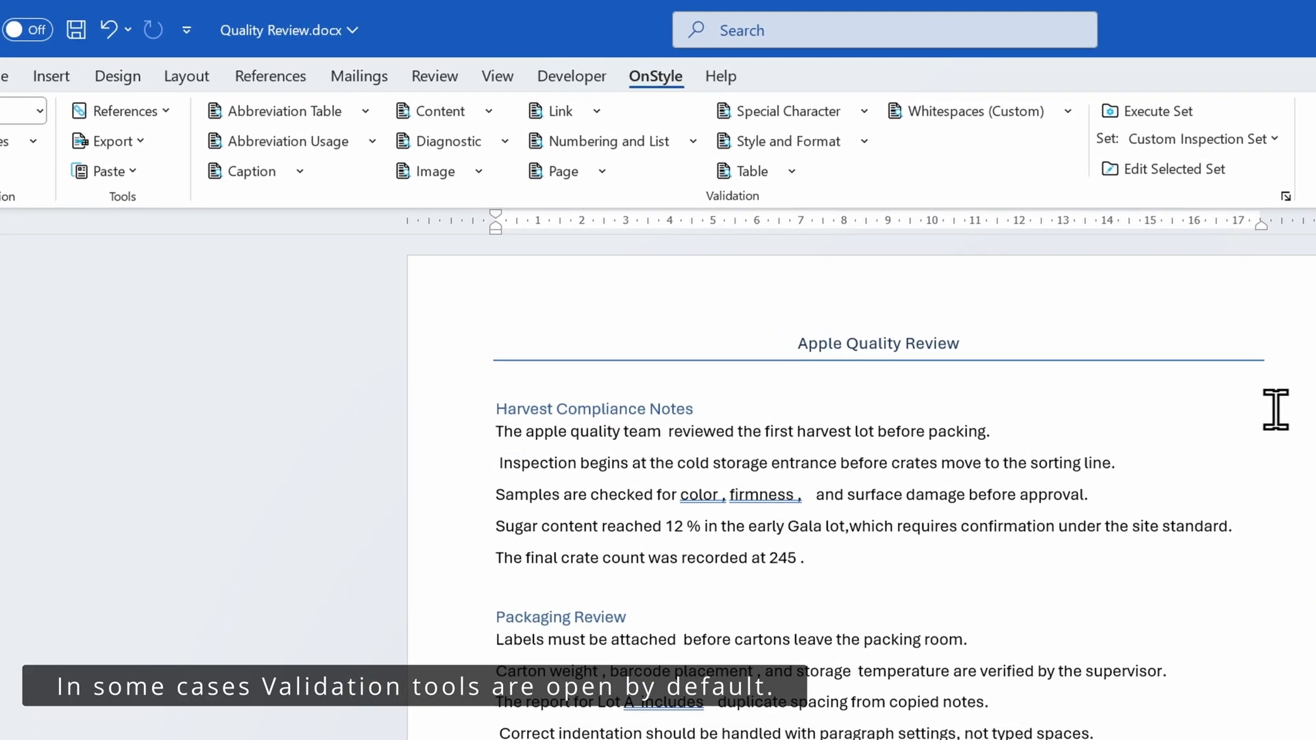
# Run the Whitespaces (Custom) inspection, review the Repeating Whitespaces results and fix them all with Remove Unwanted Whitespaces
pyautogui.click(965, 118)
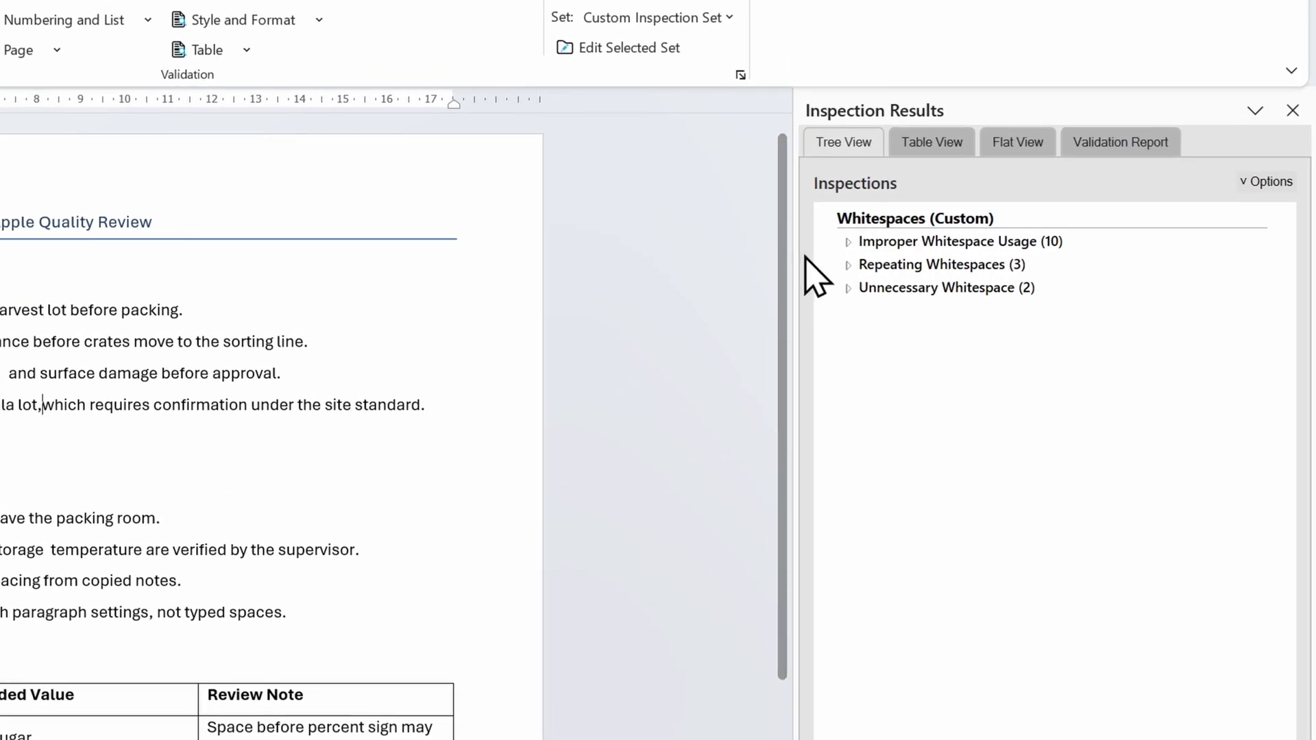
pyautogui.click(848, 265)
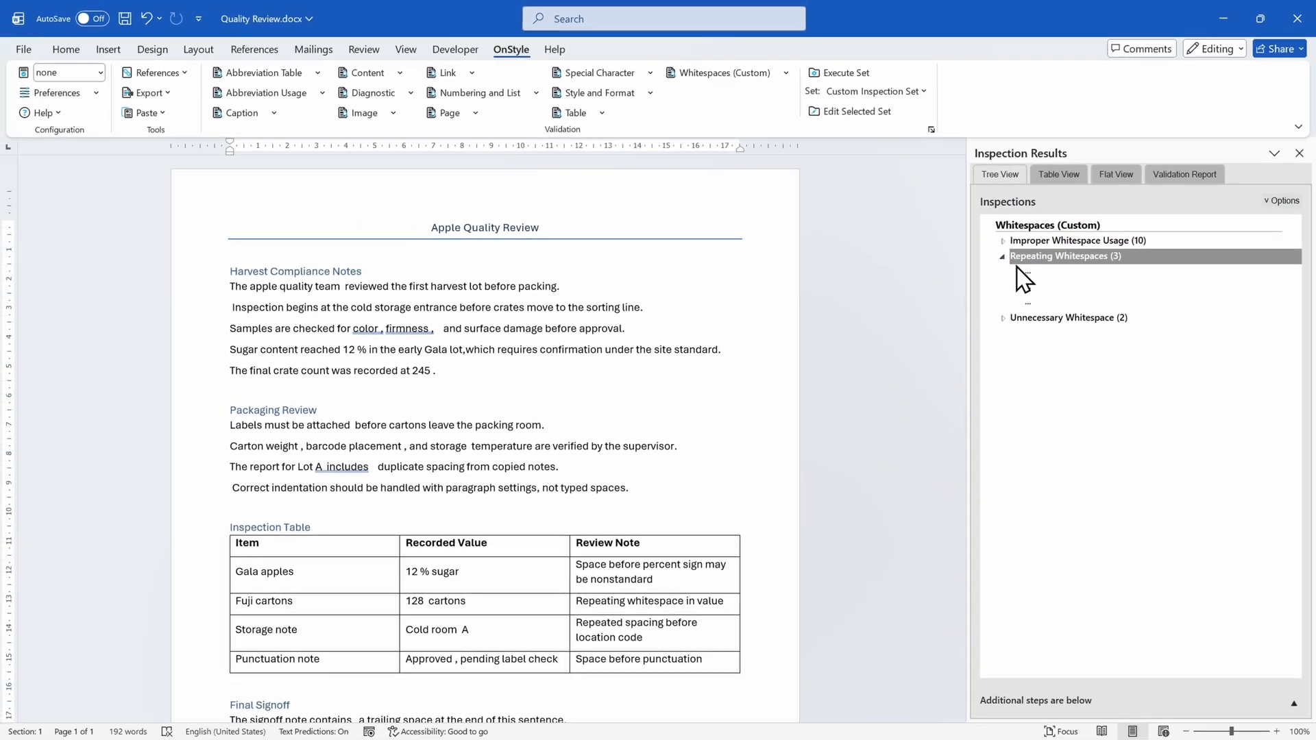
pyautogui.click(1019, 271)
pyautogui.click(1038, 288)
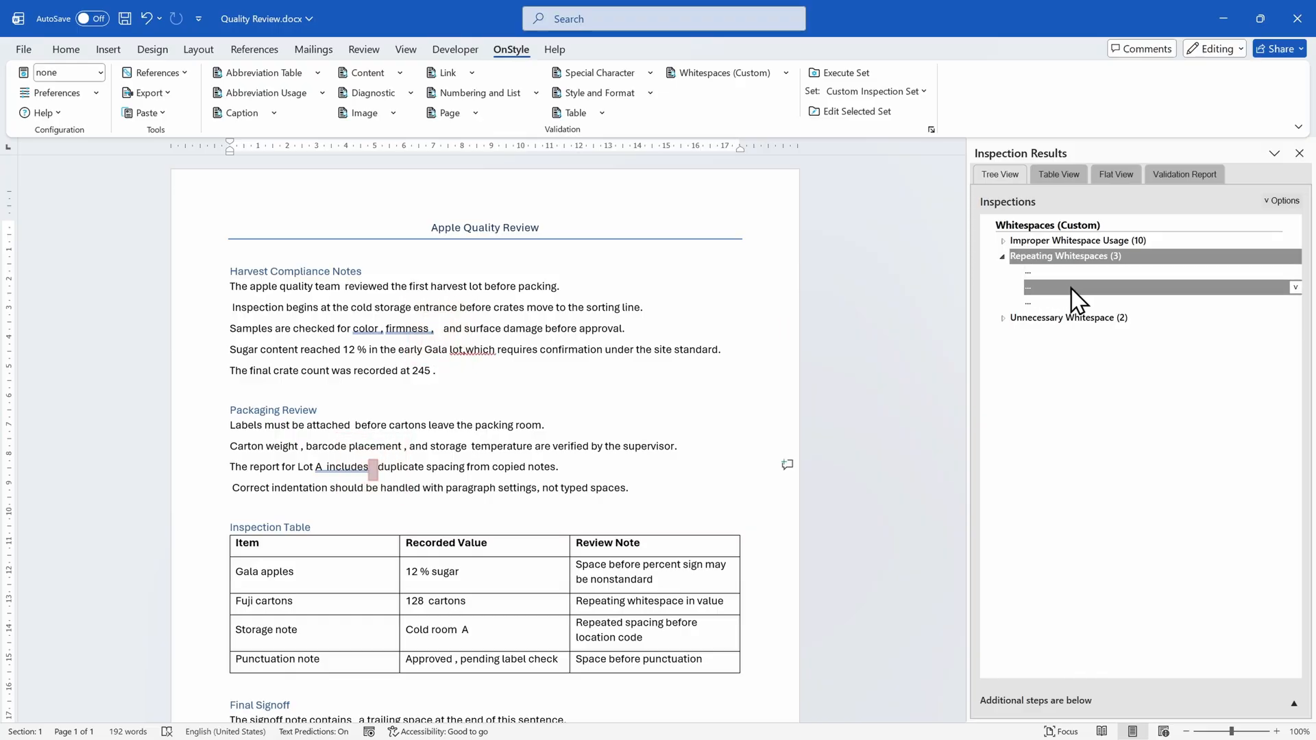
pyautogui.click(1117, 303)
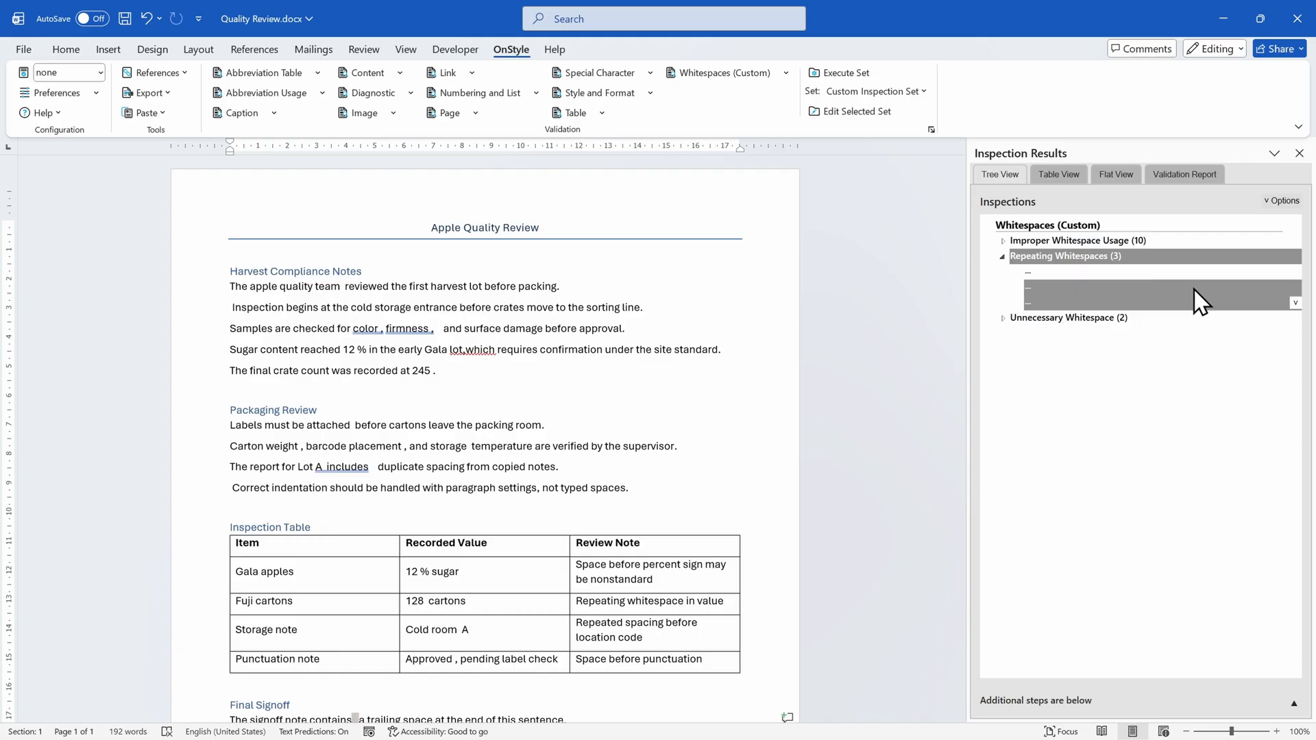
pyautogui.click(1294, 264)
pyautogui.click(1295, 259)
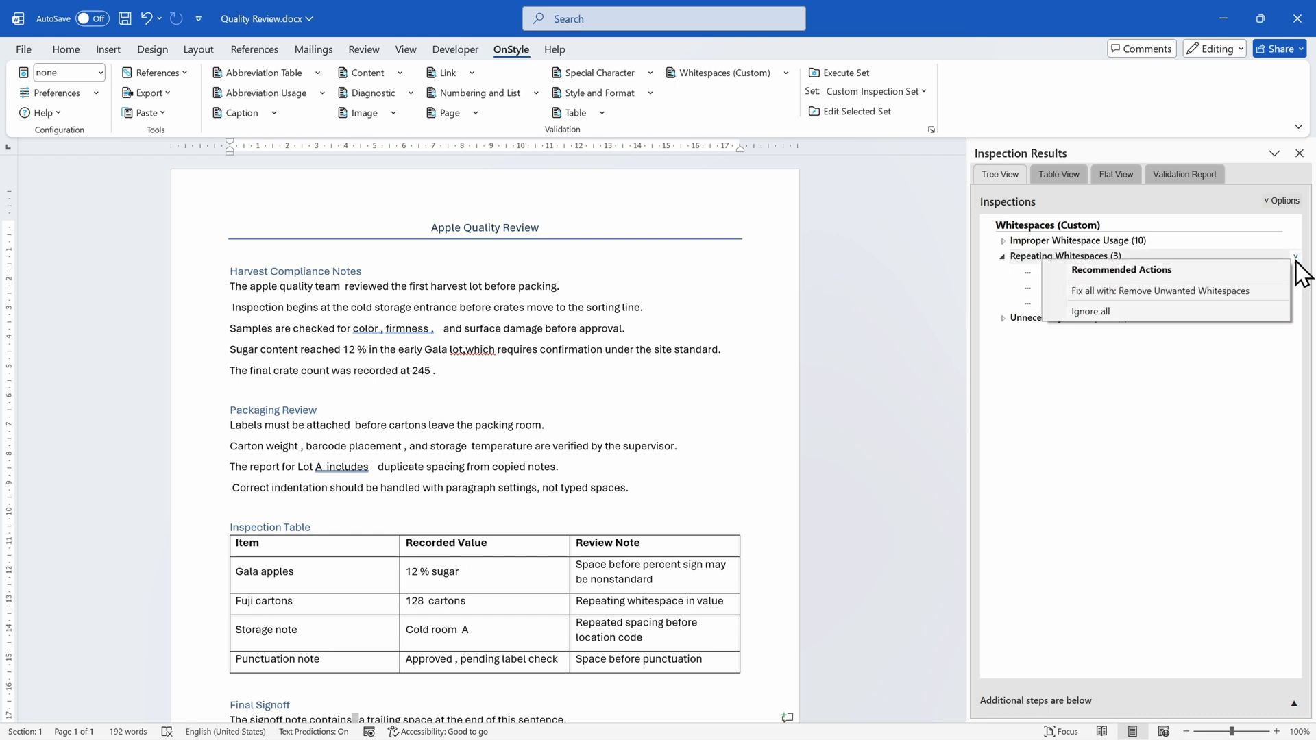
pyautogui.click(1256, 290)
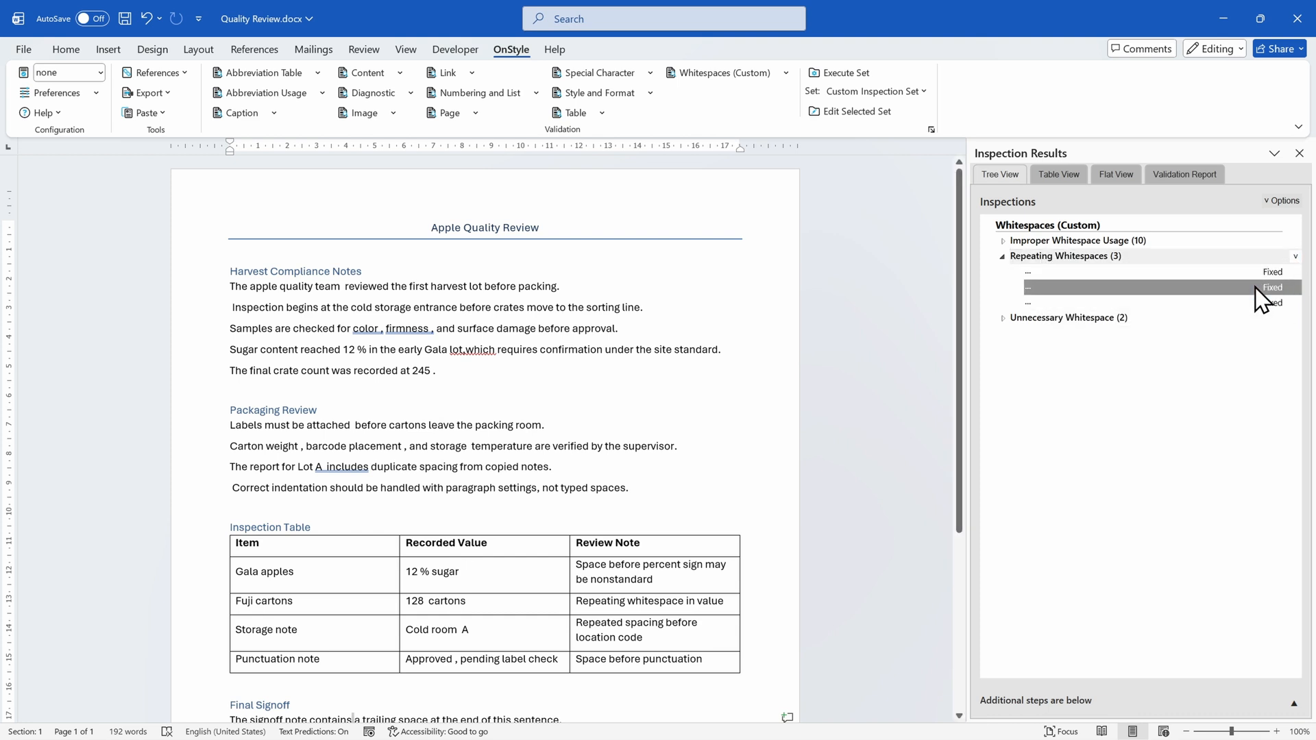
# Review the paragraph-beginning, comma and period results under Improper Whitespace Usage and fix the whole group with Apply Proper Whitespacing
pyautogui.click(1004, 241)
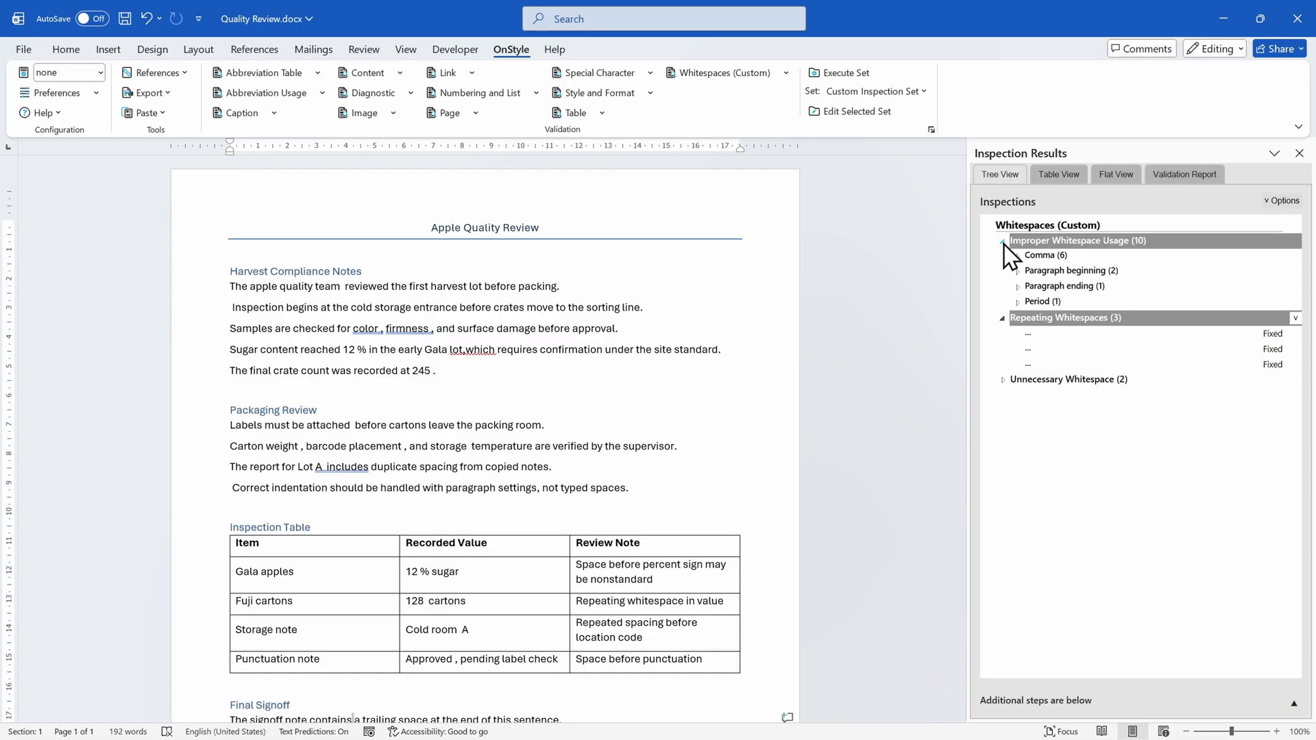
pyautogui.click(1018, 272)
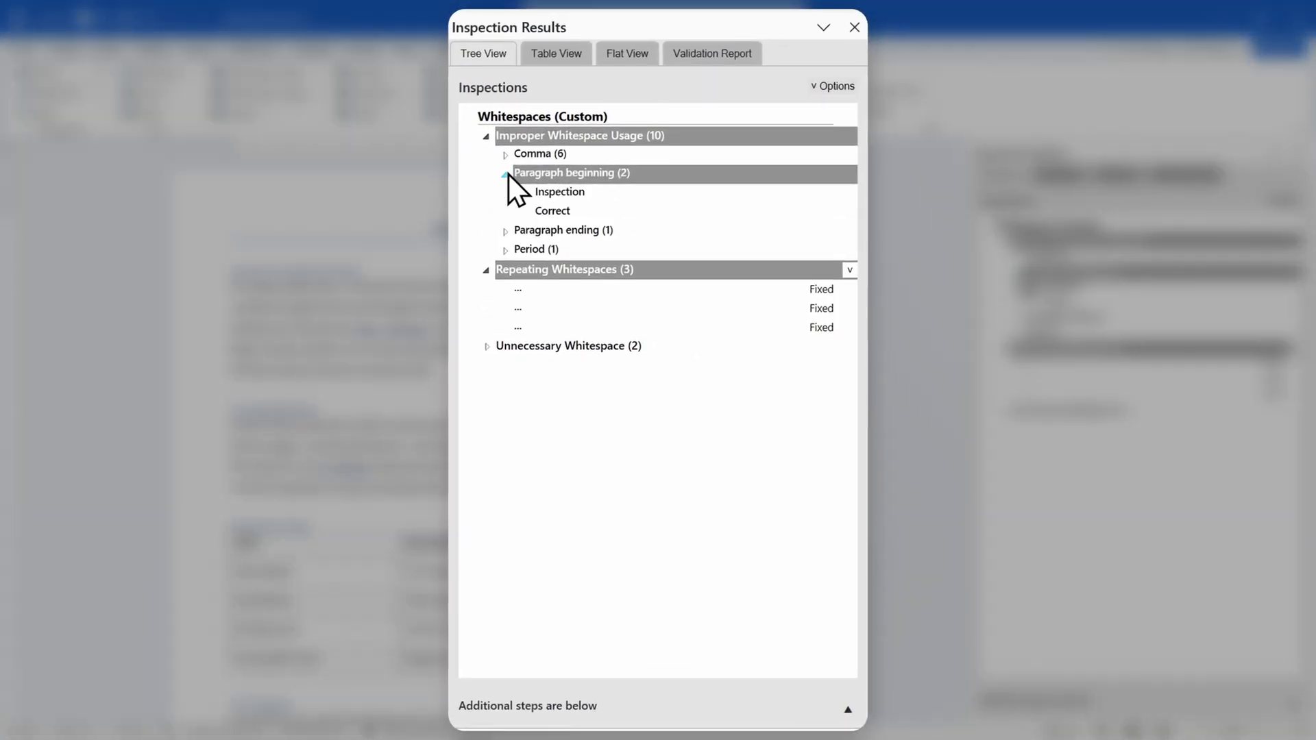
pyautogui.click(540, 191)
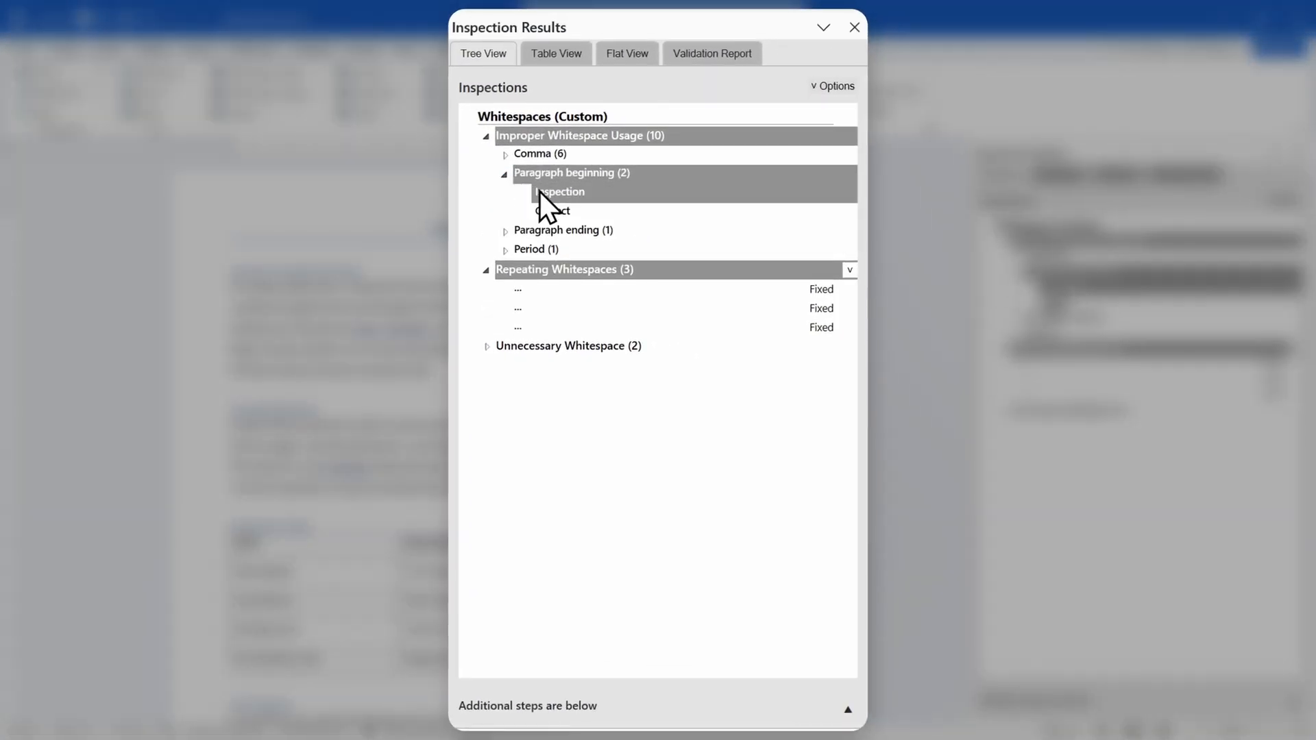
pyautogui.click(610, 209)
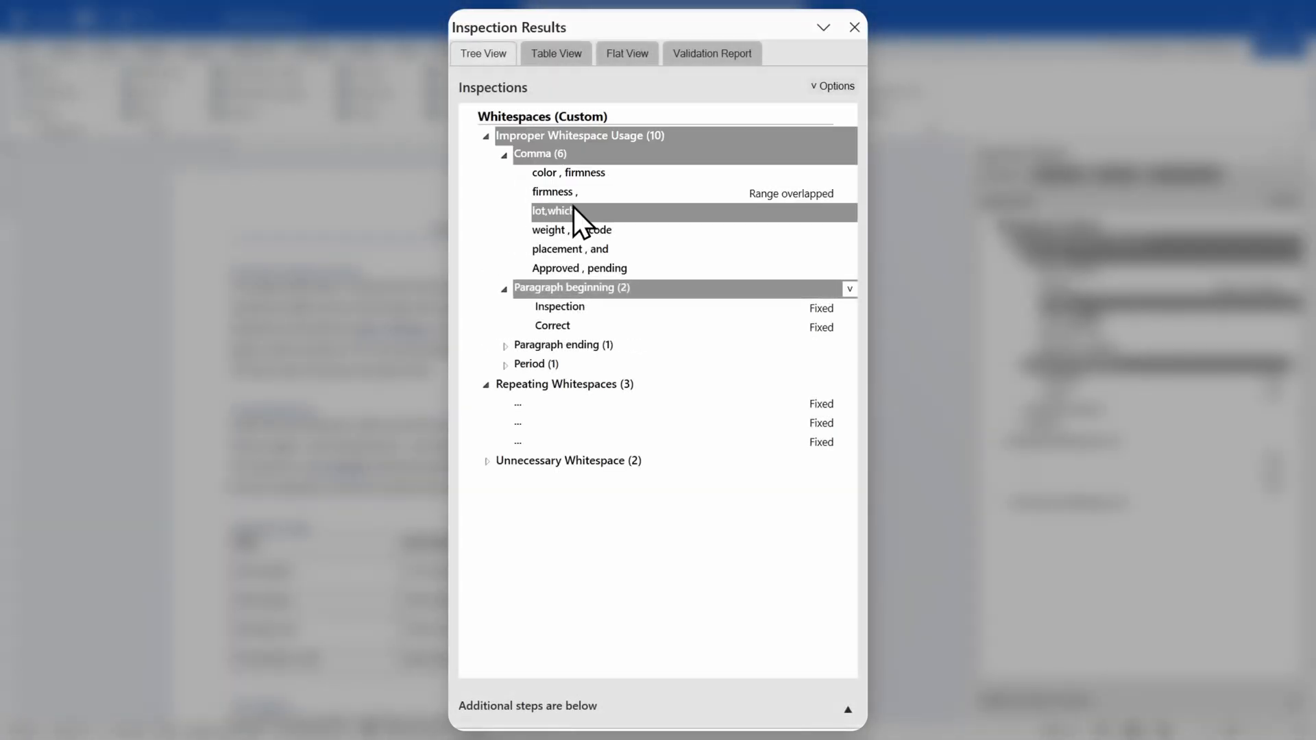
pyautogui.click(578, 211)
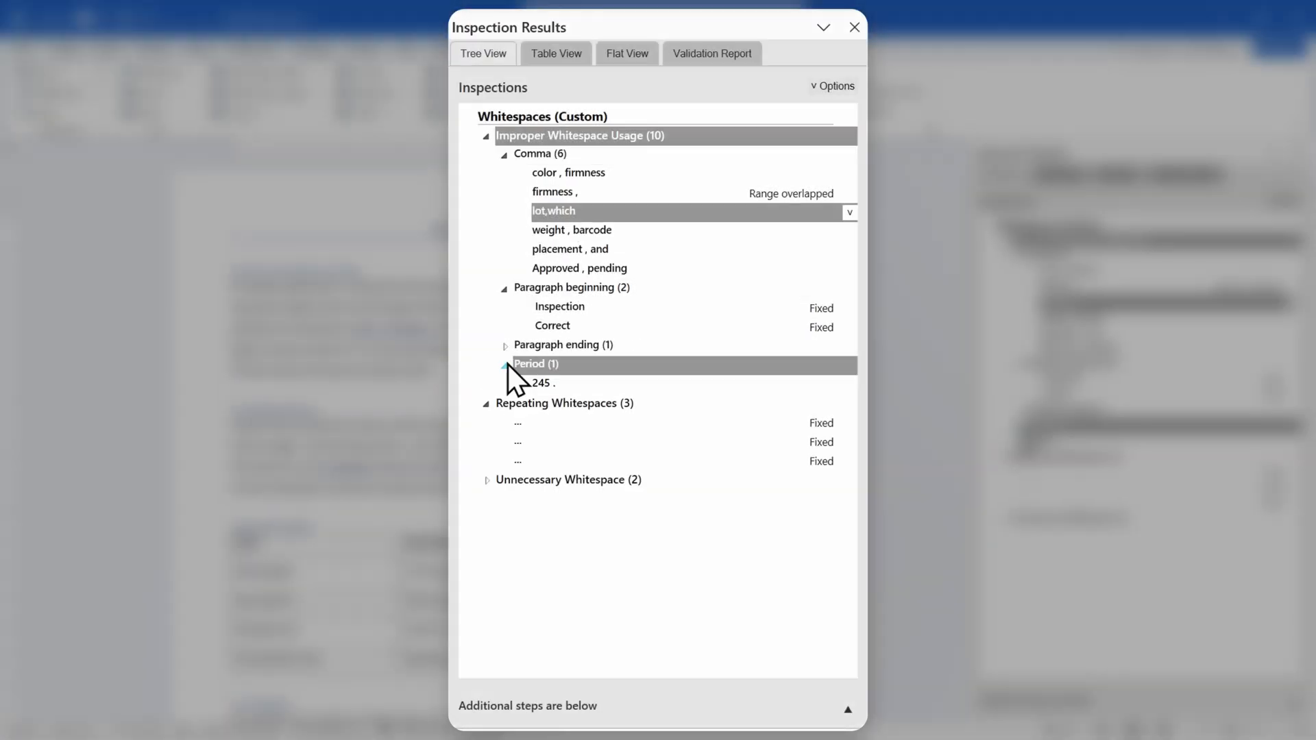
pyautogui.click(593, 382)
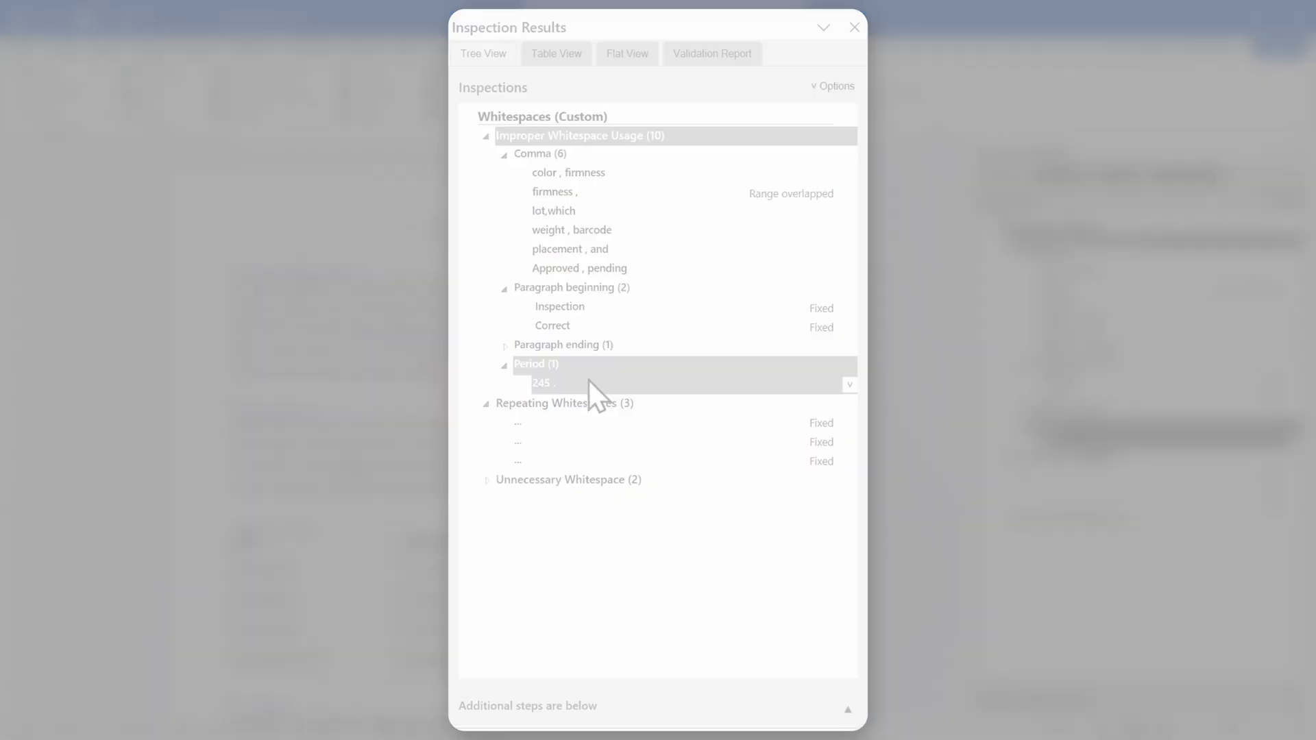
pyautogui.click(845, 139)
pyautogui.click(860, 140)
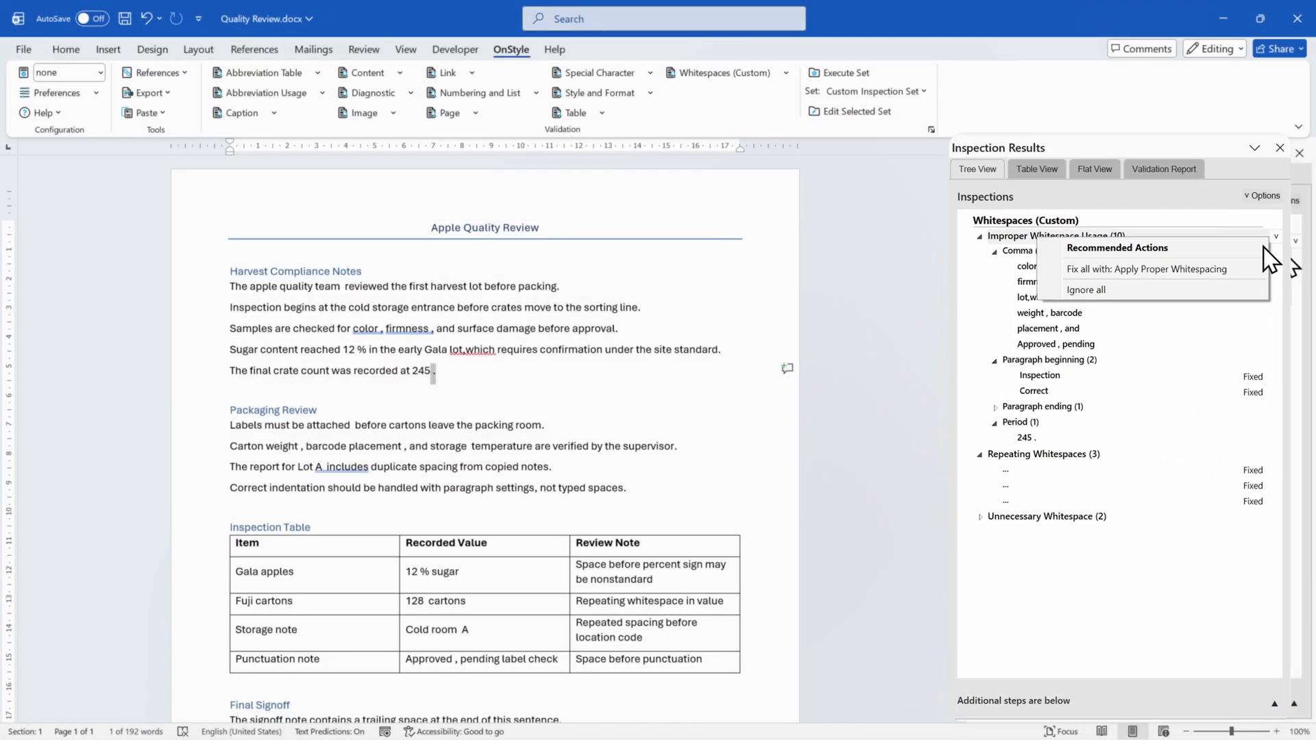
pyautogui.click(1178, 281)
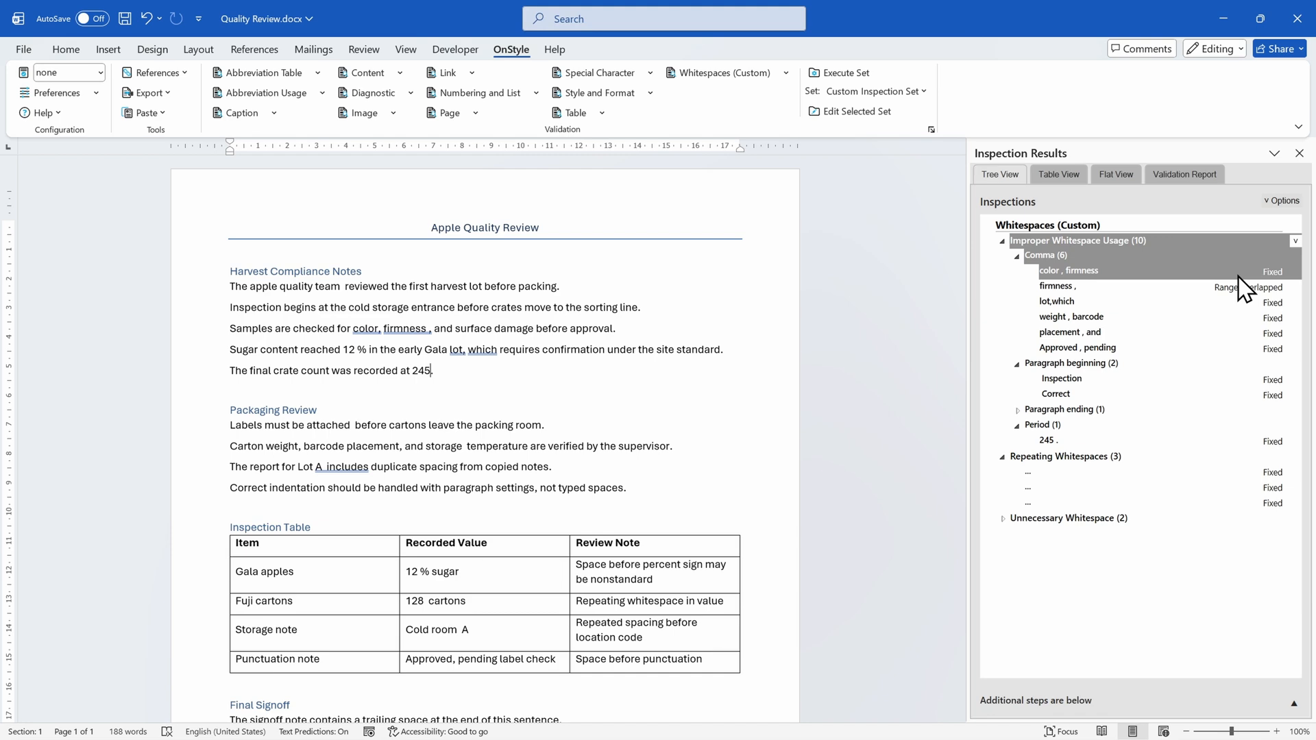
# Review both "12 %" results under Unnecessary Whitespace and fix the whole group with Remove Text
pyautogui.click(1003, 519)
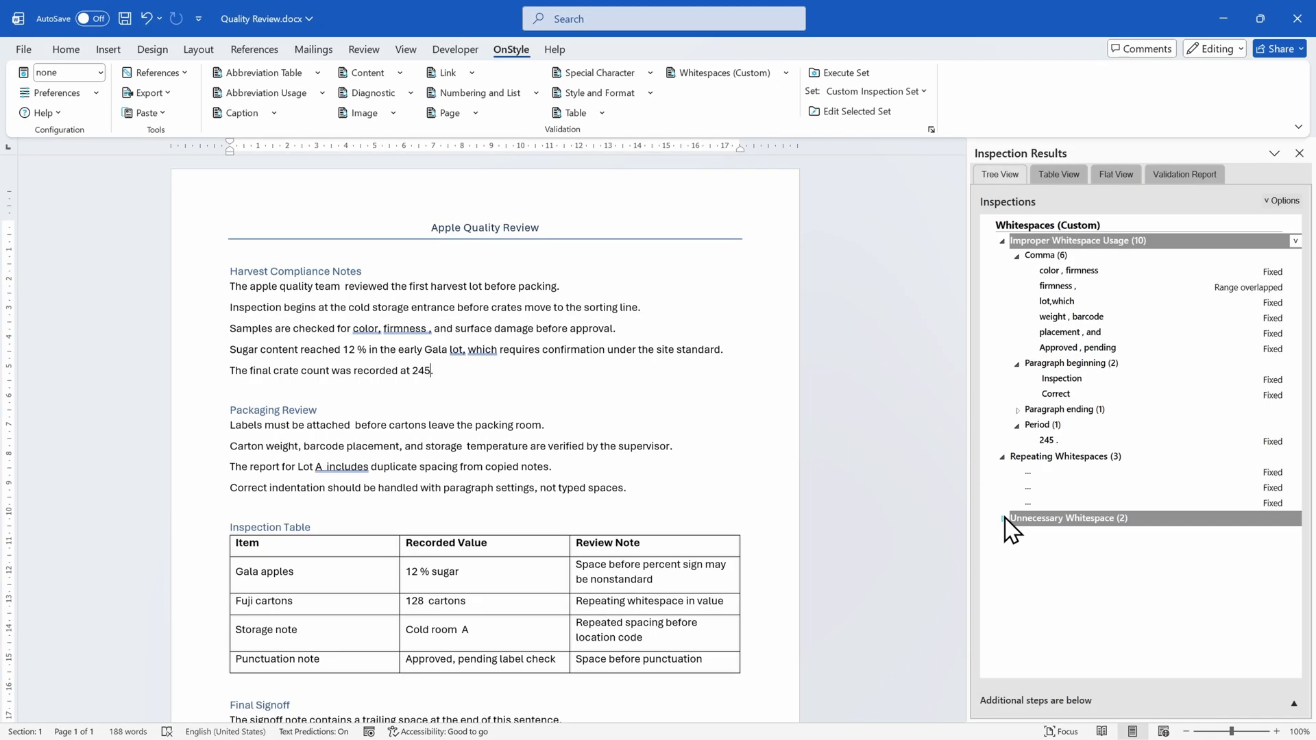
pyautogui.click(1035, 534)
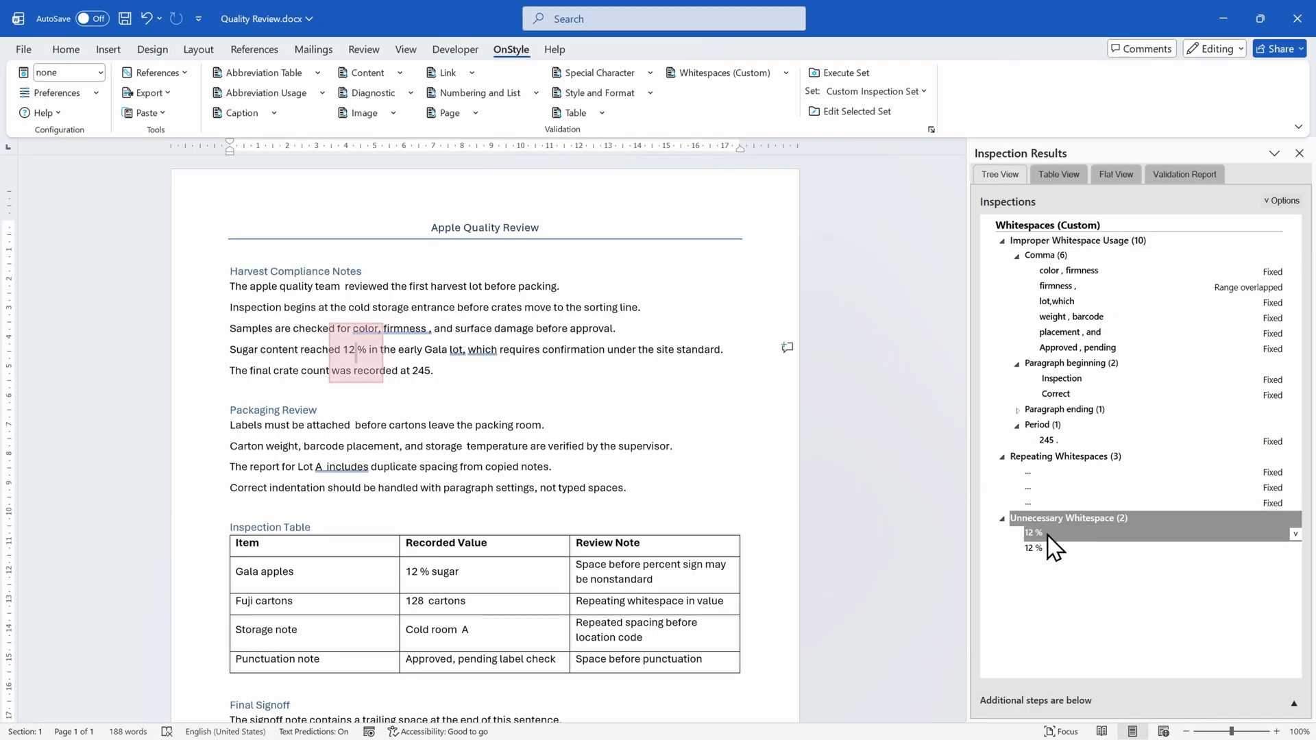
pyautogui.keyDown('shift'); pyautogui.click(1064, 548); pyautogui.keyUp('shift')
pyautogui.click(1064, 548)
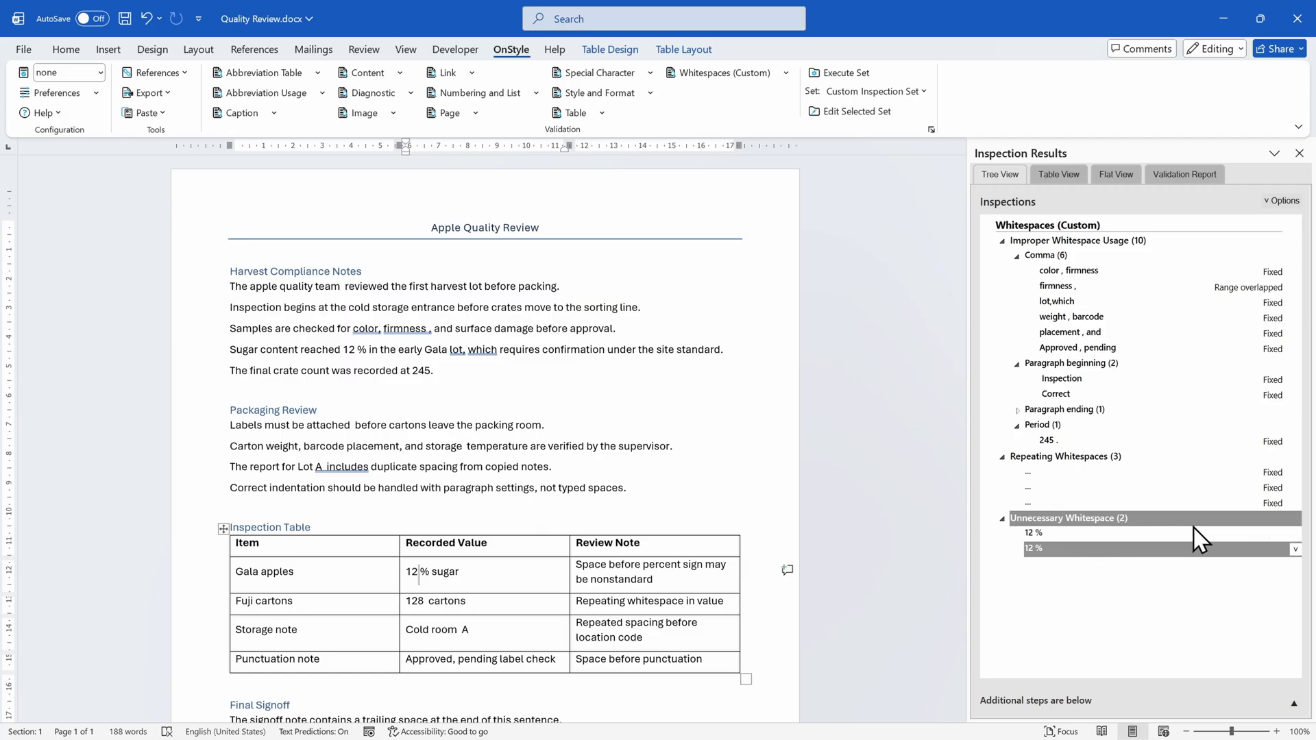
pyautogui.click(1296, 519)
pyautogui.click(1295, 519)
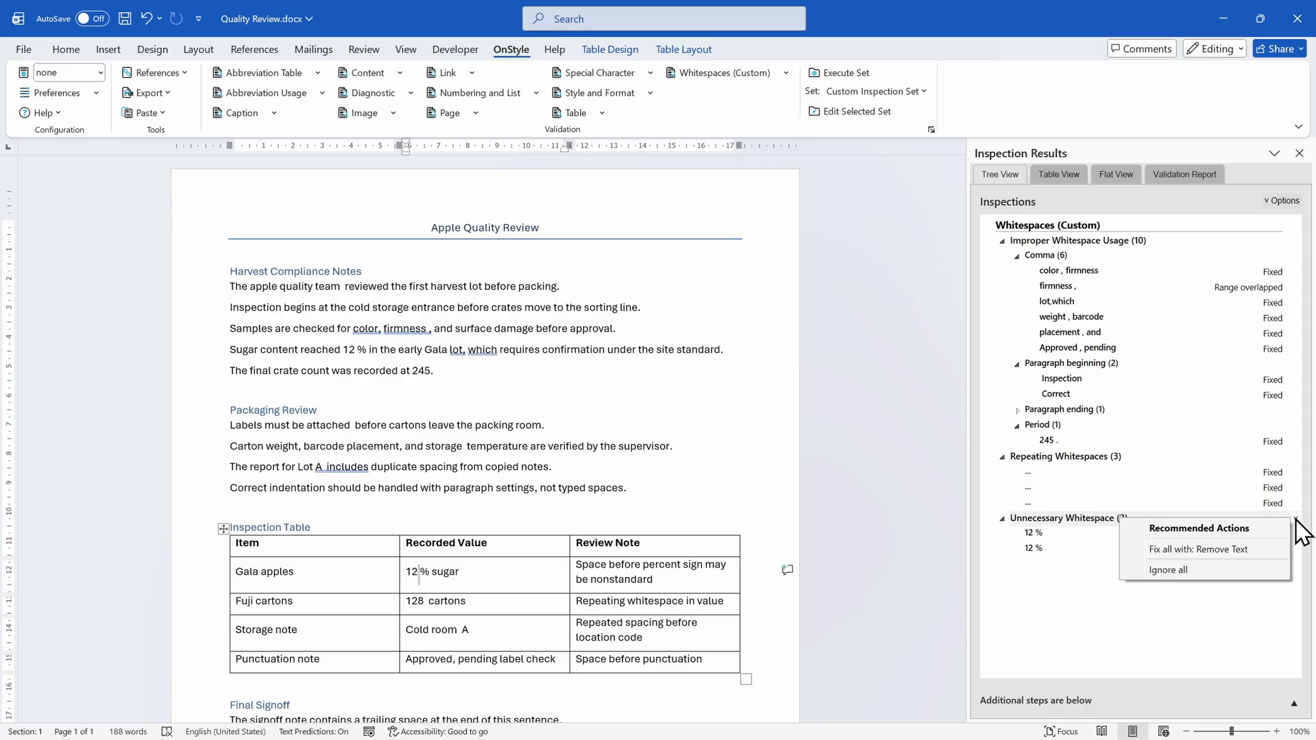
pyautogui.click(1242, 545)
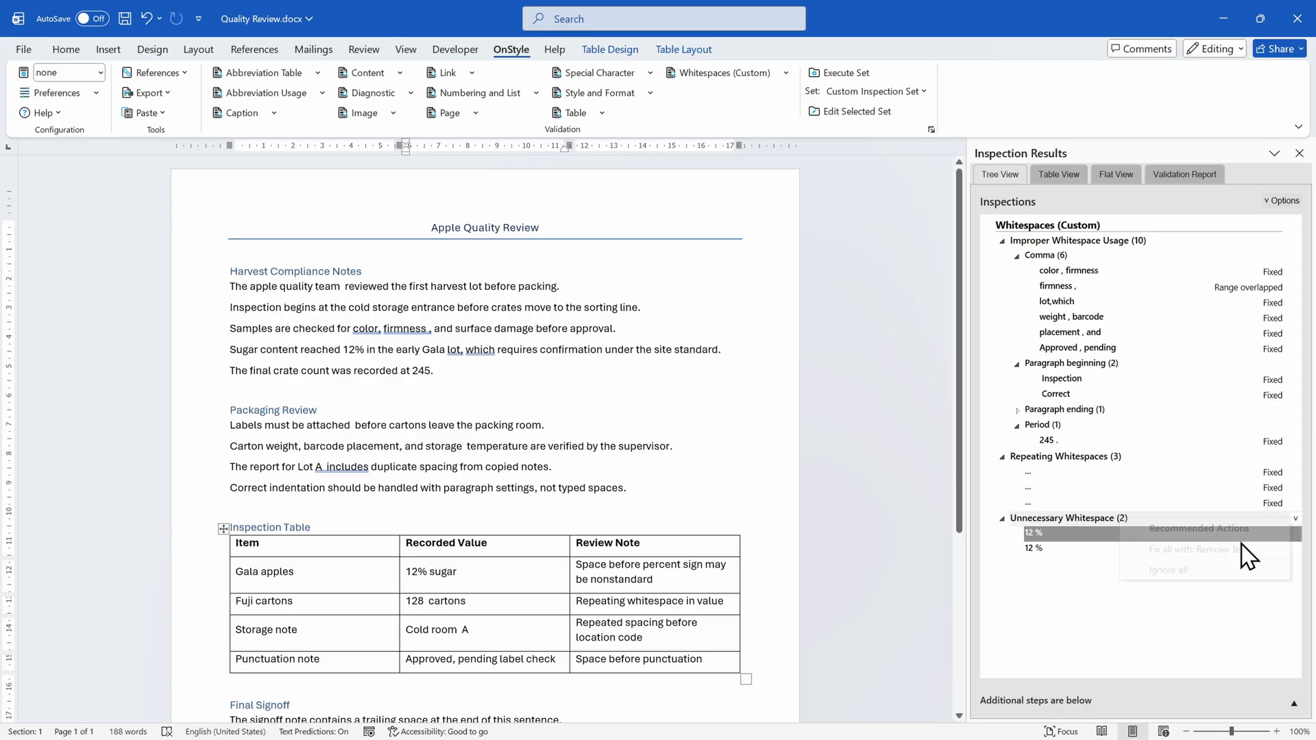